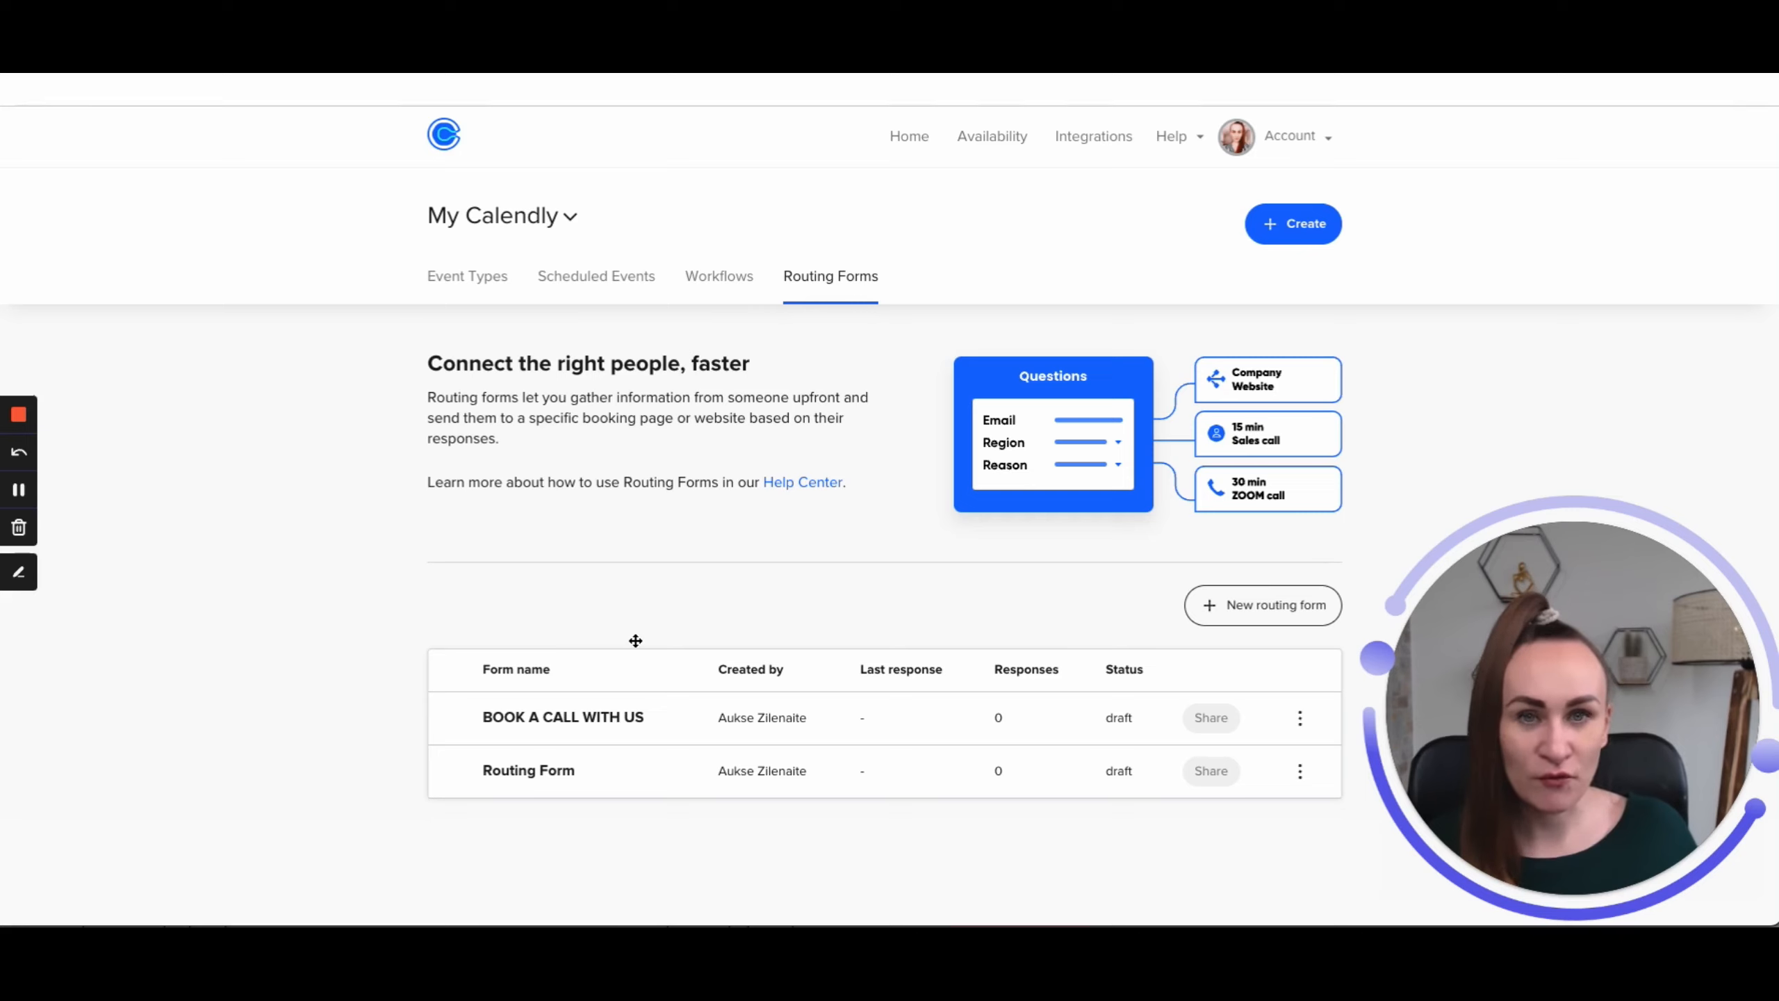
Open the BOOK A CALL WITH US routing form and look through its headline, description and questions
click(595, 716)
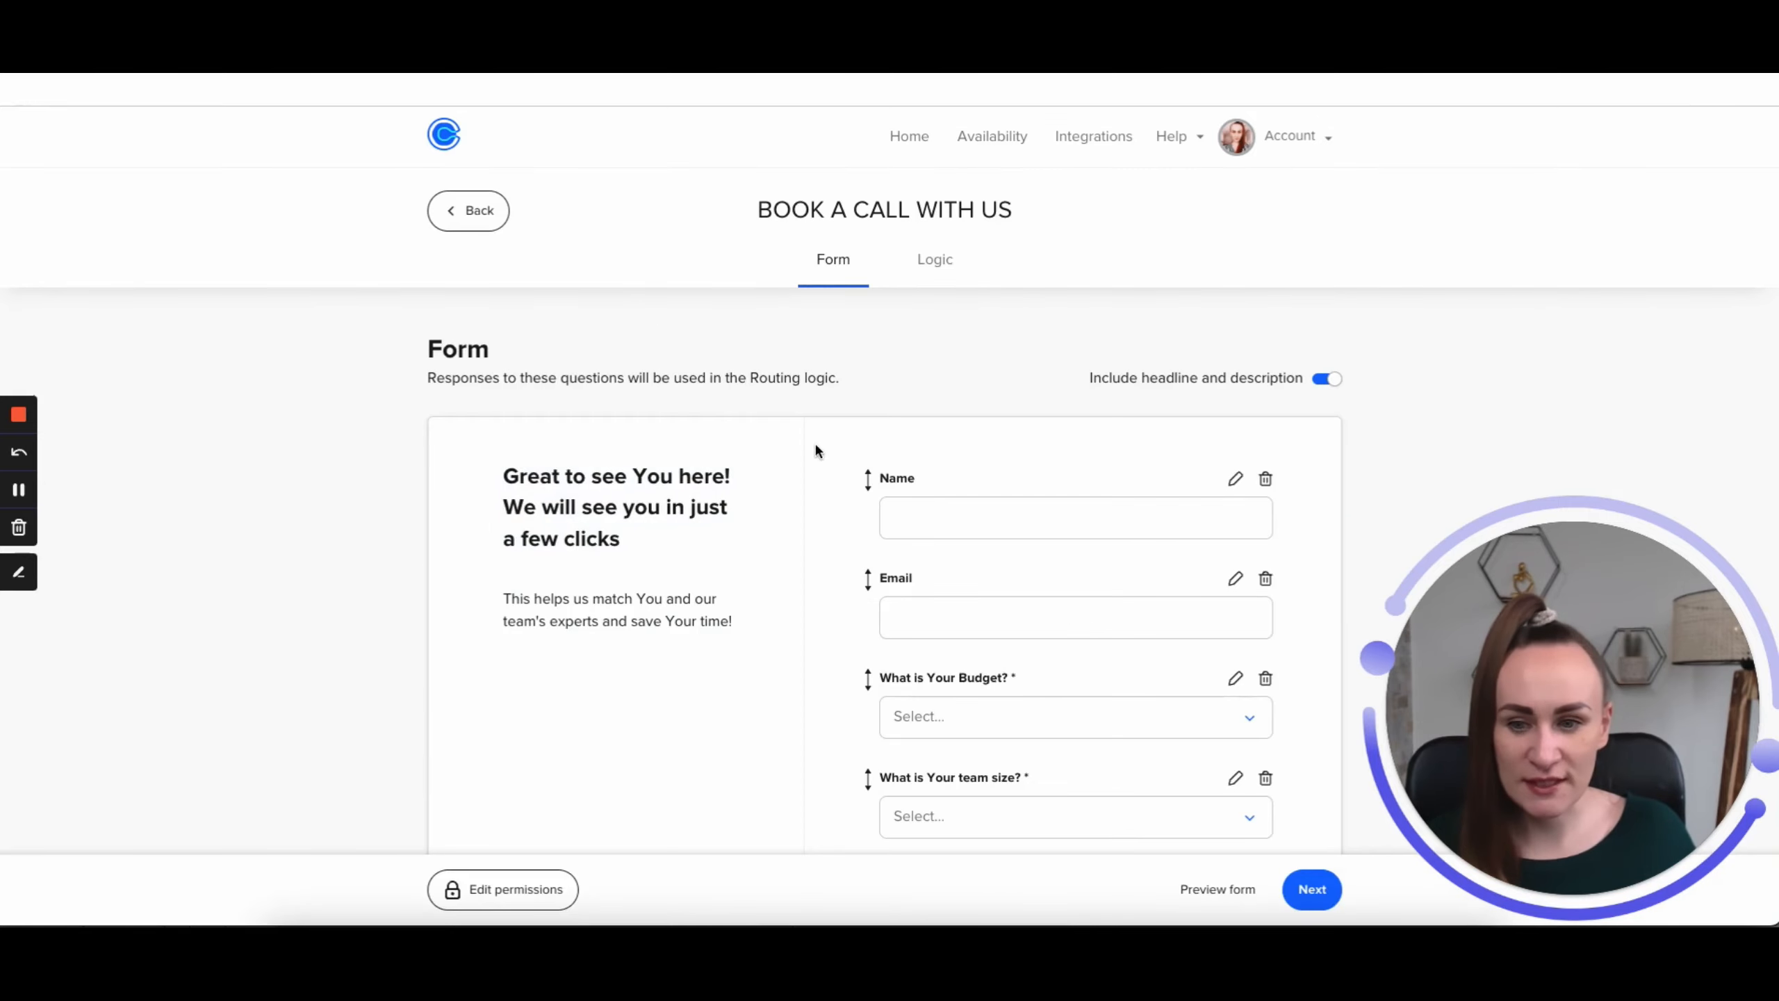
scroll(805, 517, down, 3)
scroll(779, 536, up, 2)
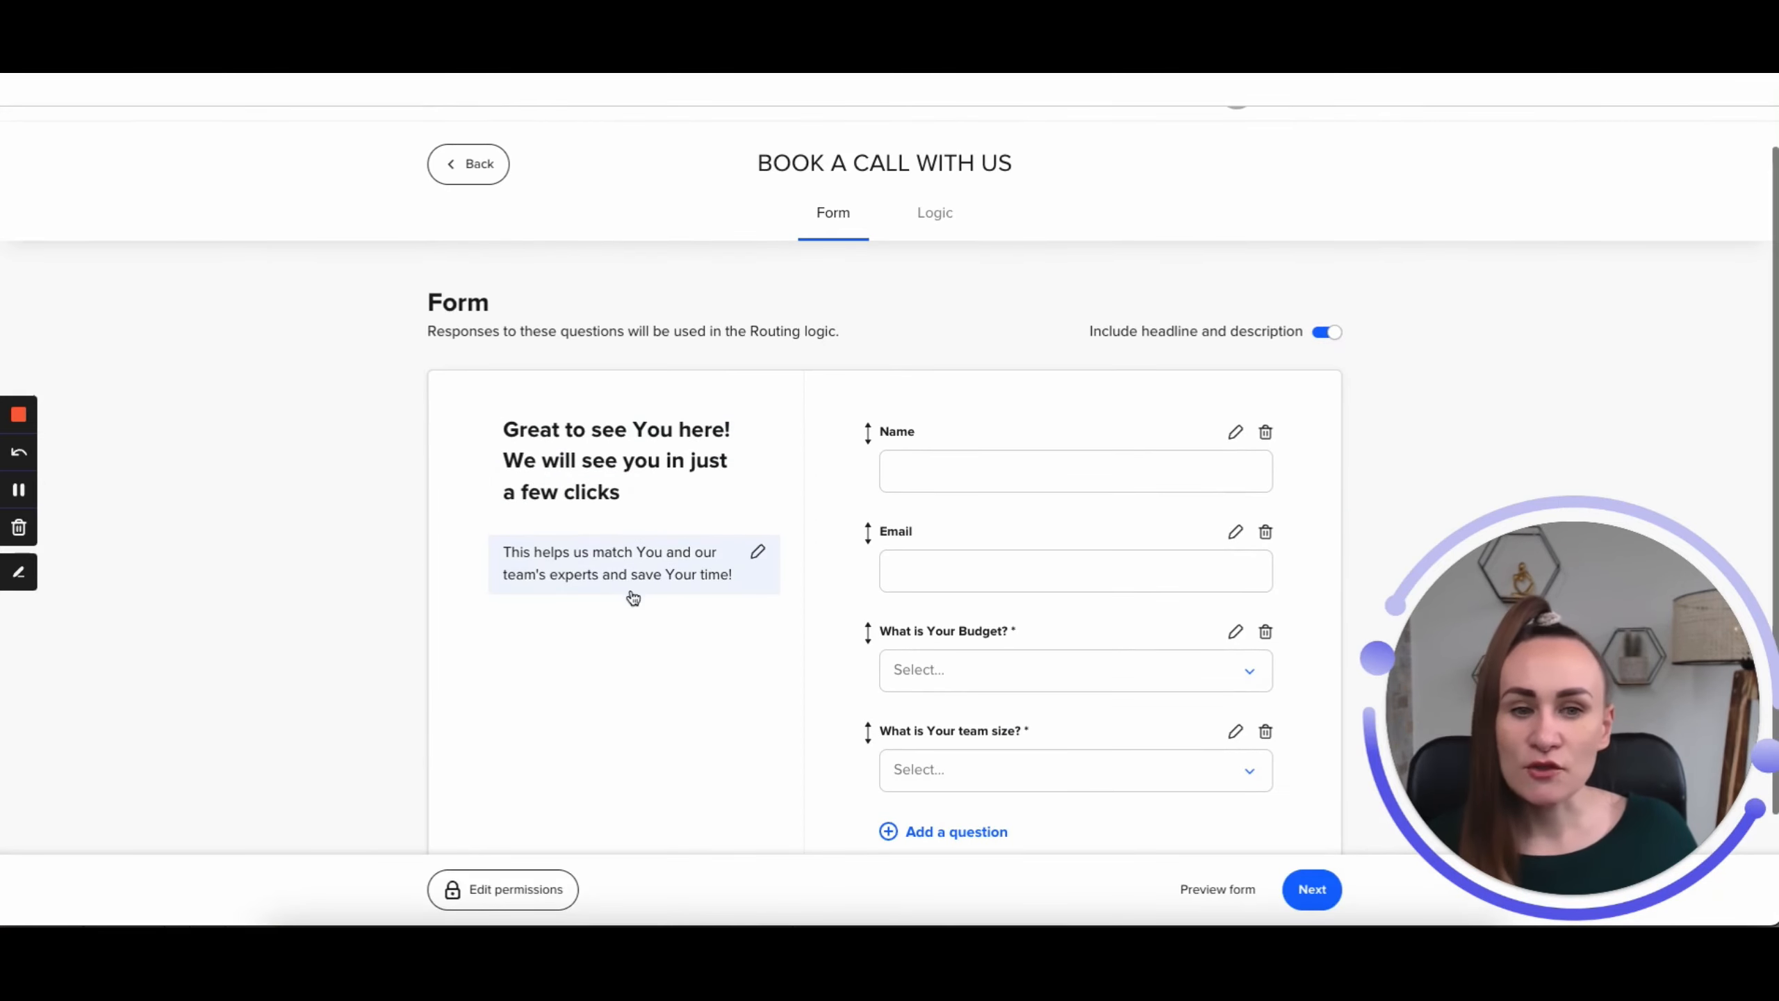
scroll(713, 662, down, 3)
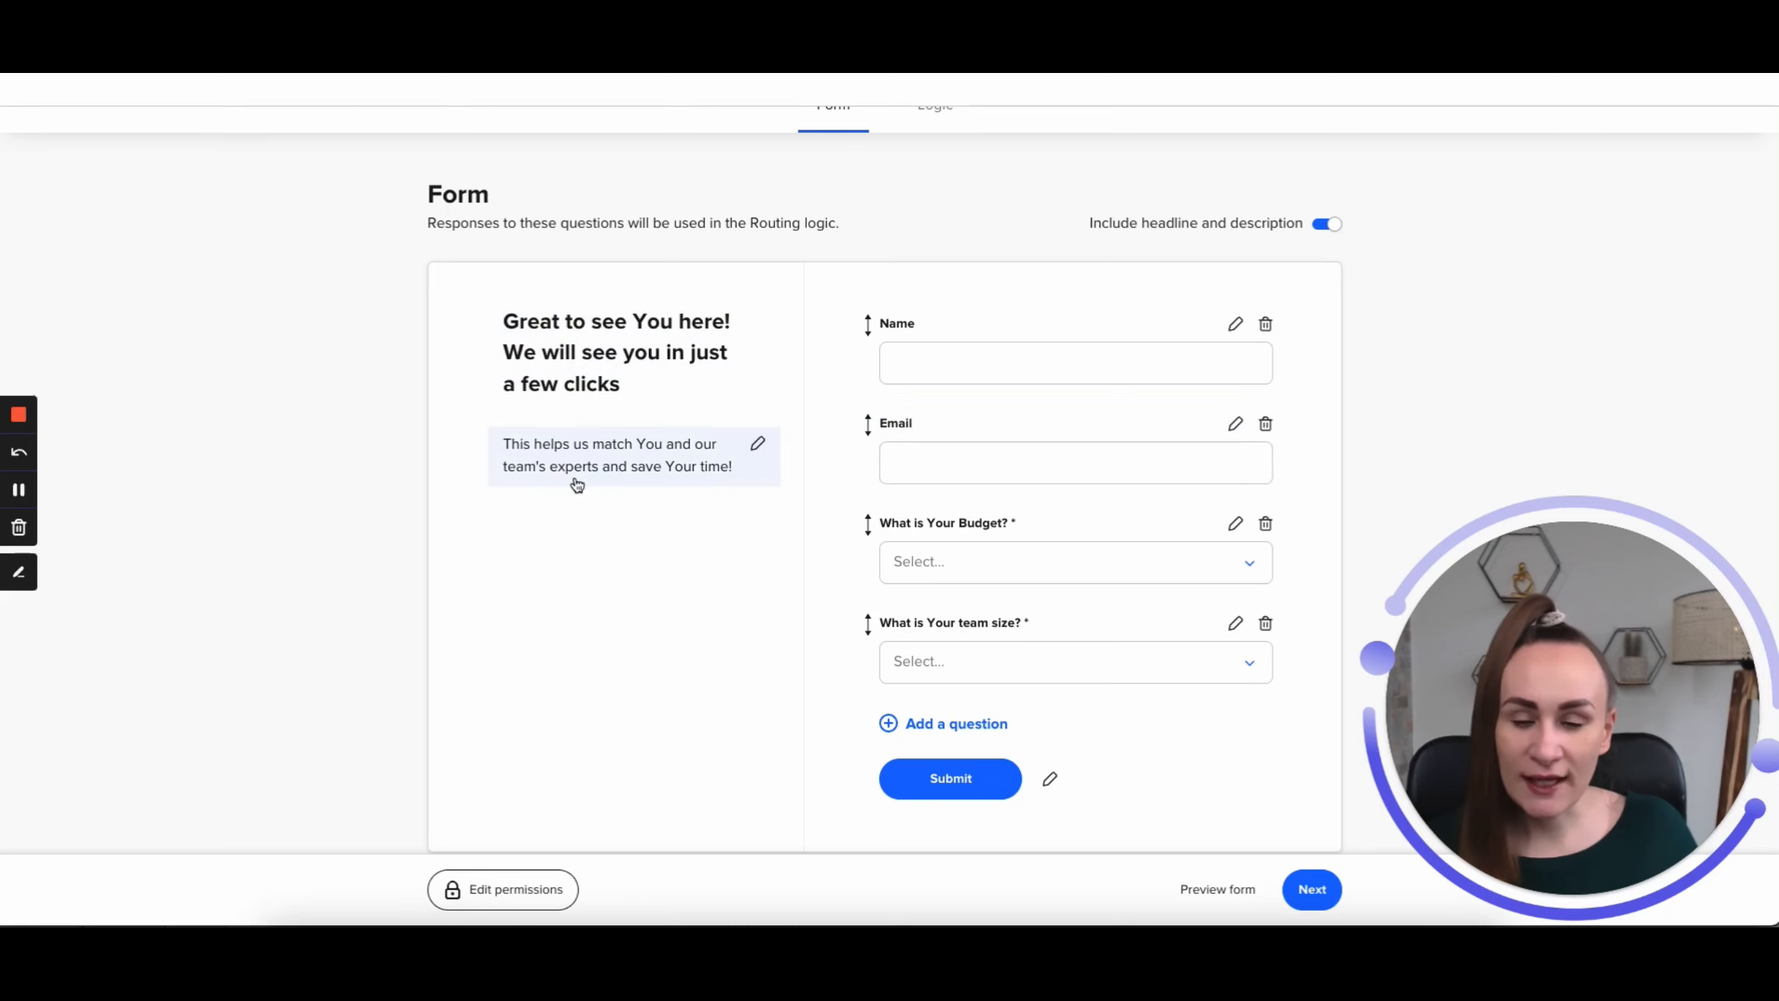
Turn the form's headline and description off and back on
click(1321, 226)
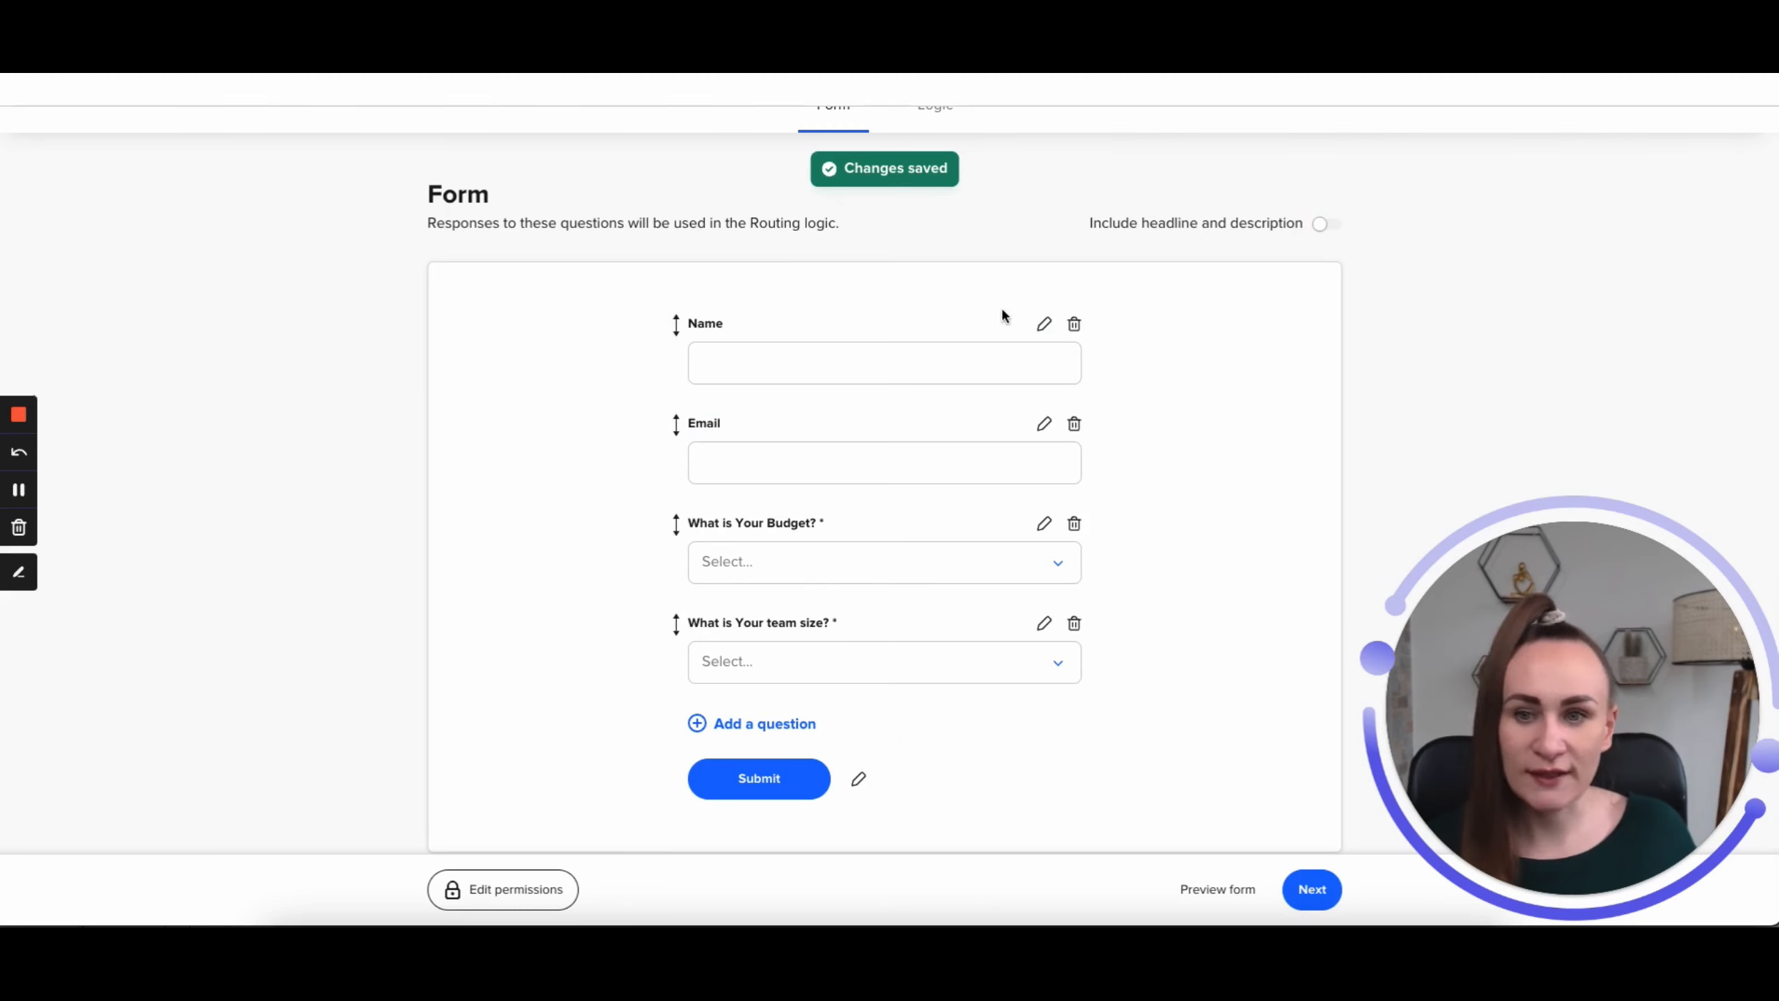
click(1326, 224)
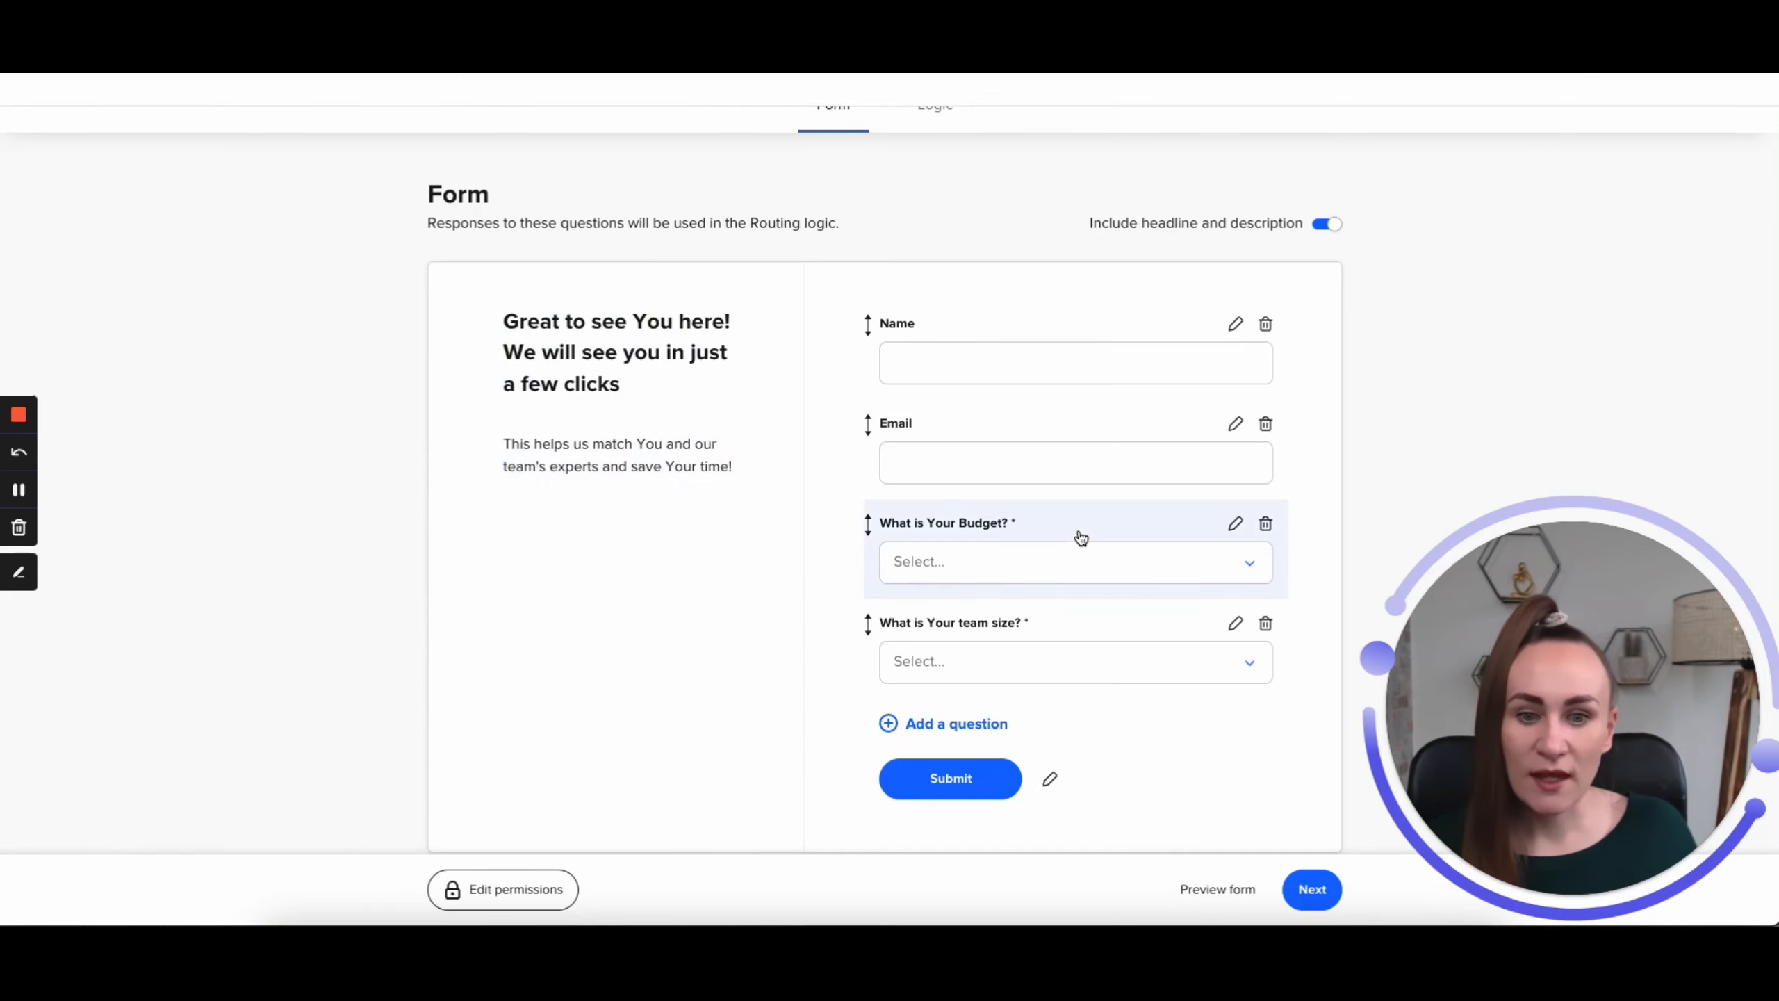
Start a new dropdown question below the team size question and delete it
scroll(1076, 534, down, 1)
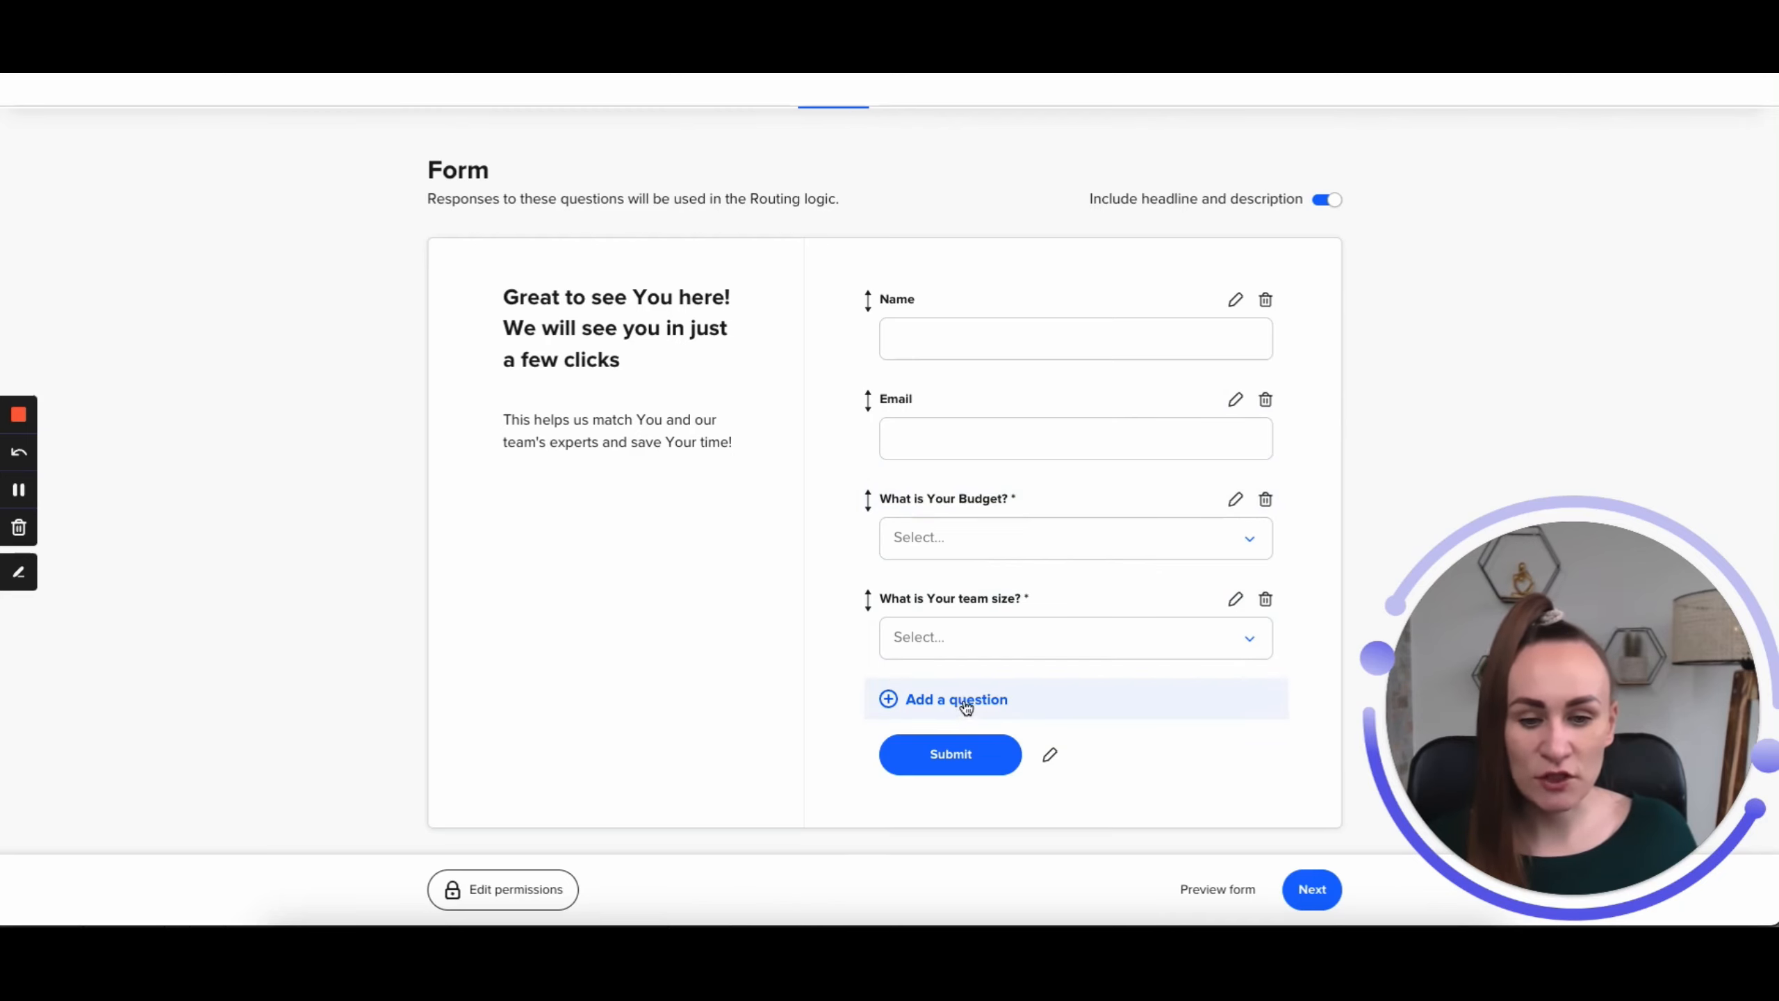
click(988, 699)
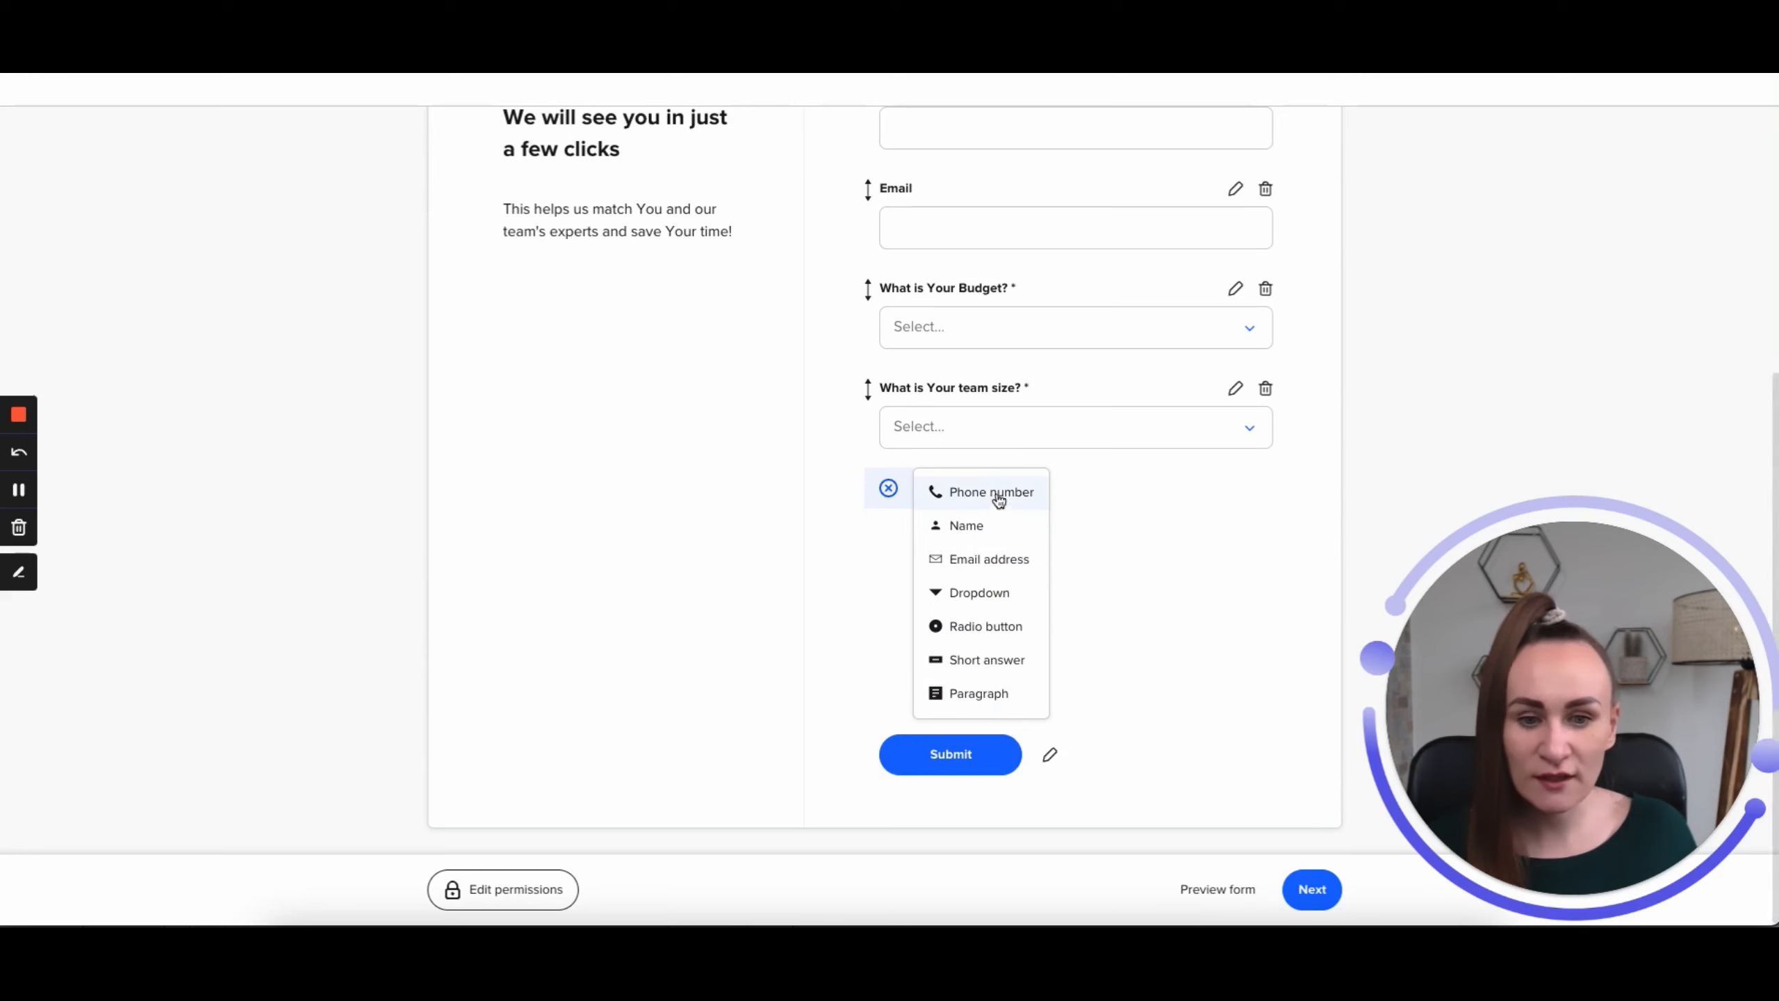
click(988, 599)
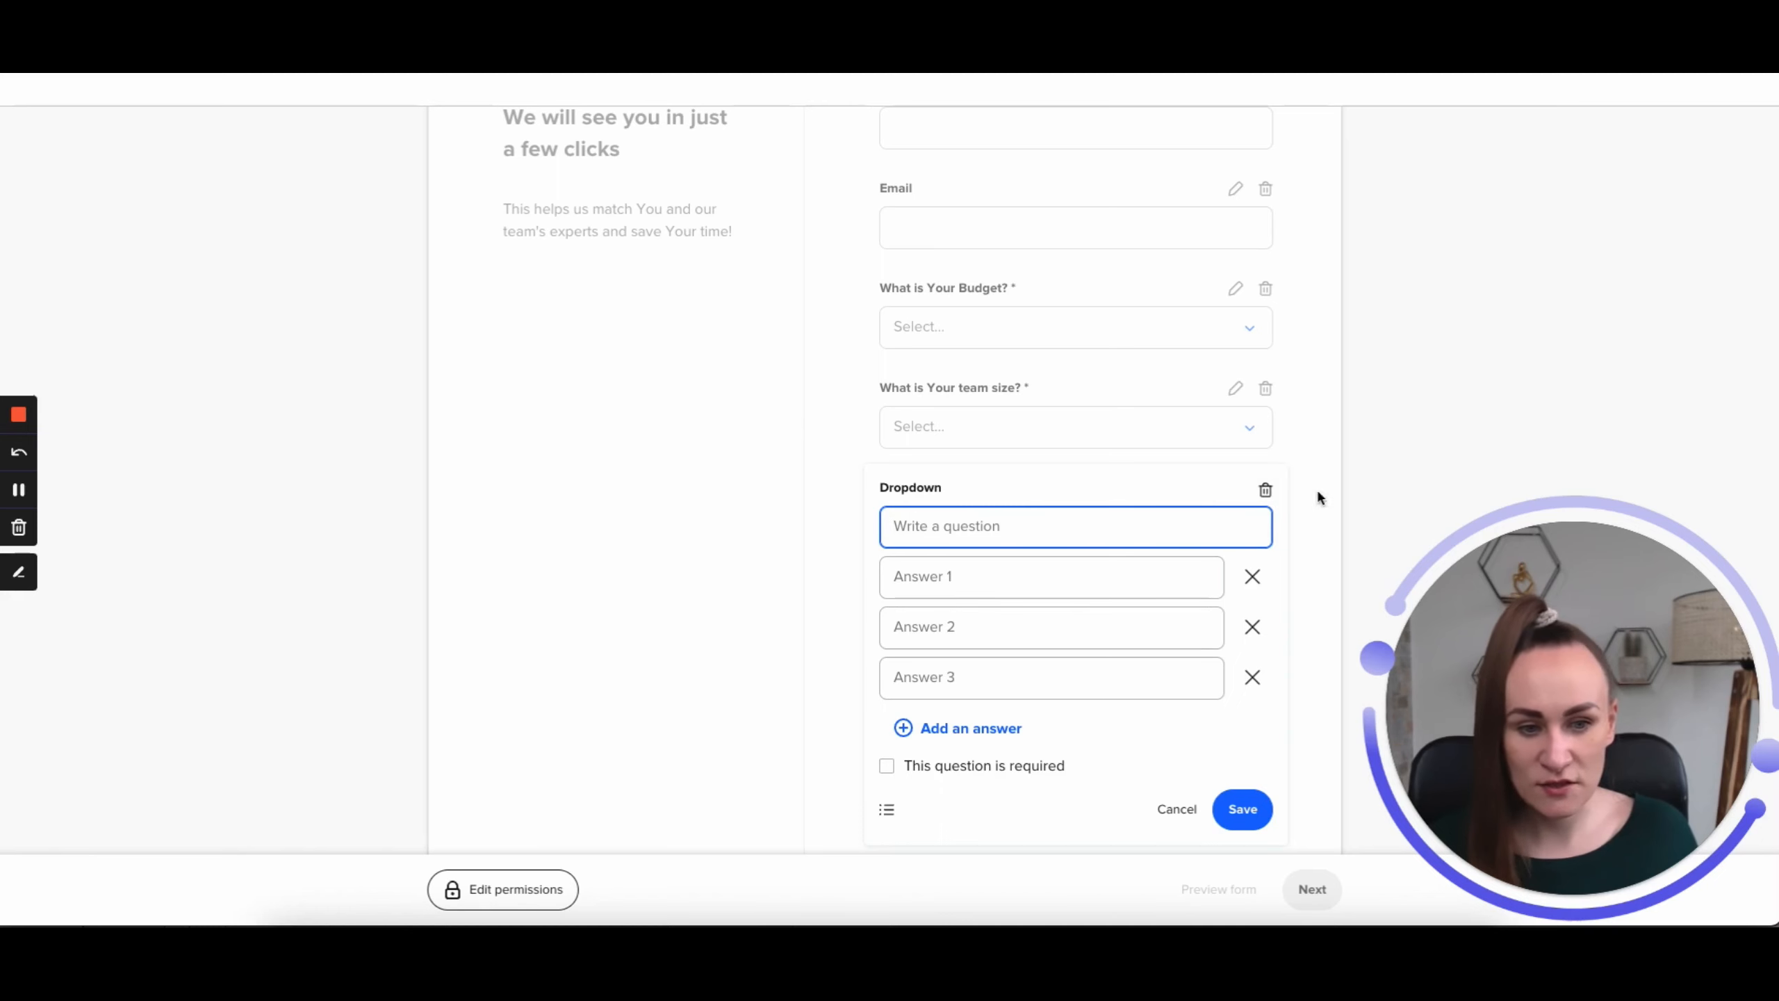
click(1265, 489)
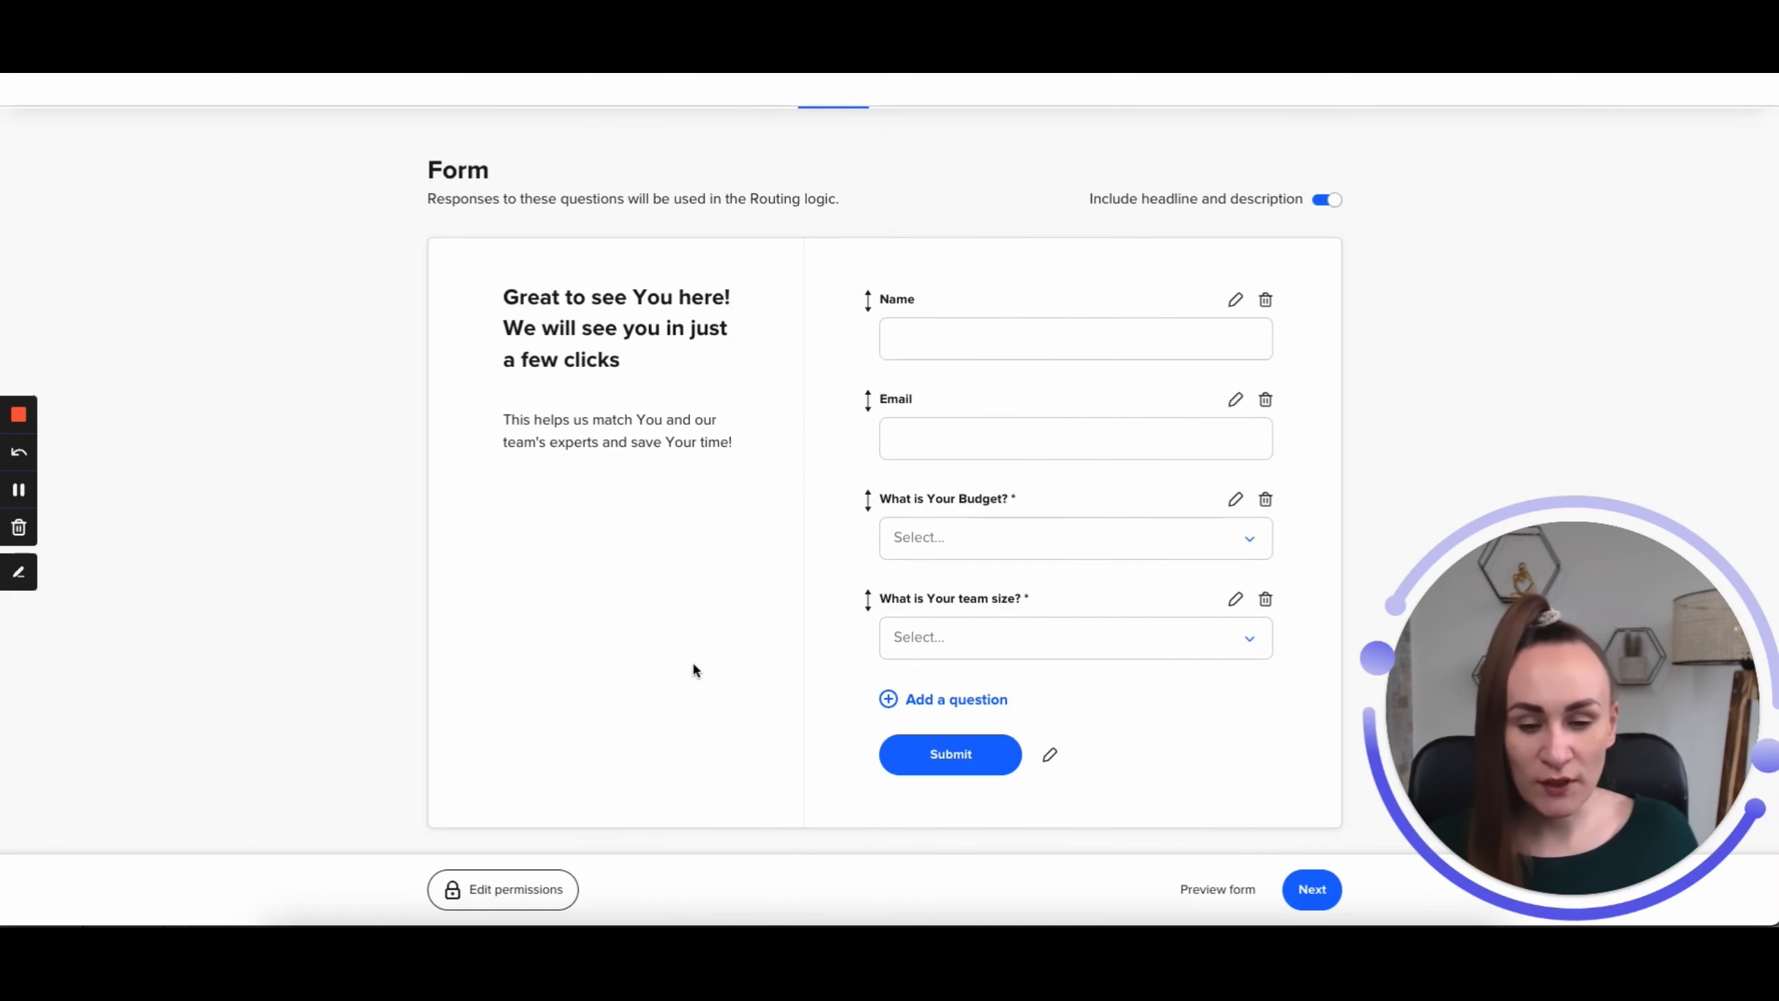
Open the form's routing logic and examine the existing routes and their destinations
scroll(876, 700, up, 3)
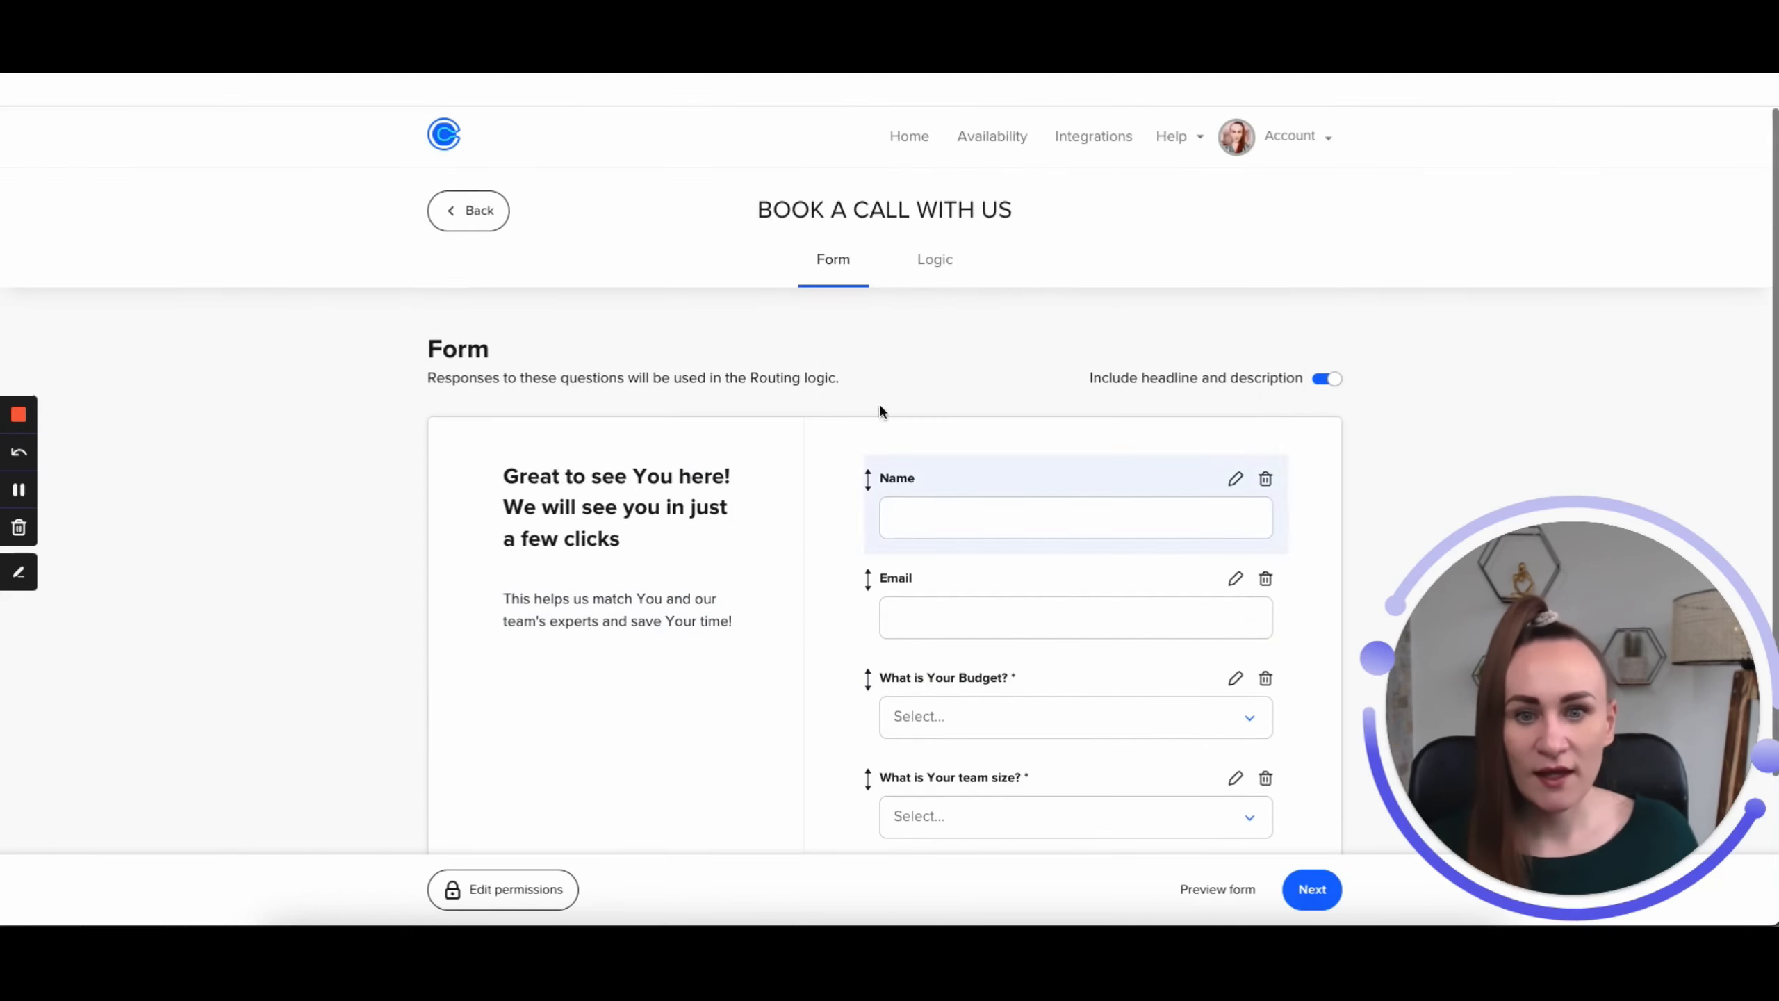
click(939, 270)
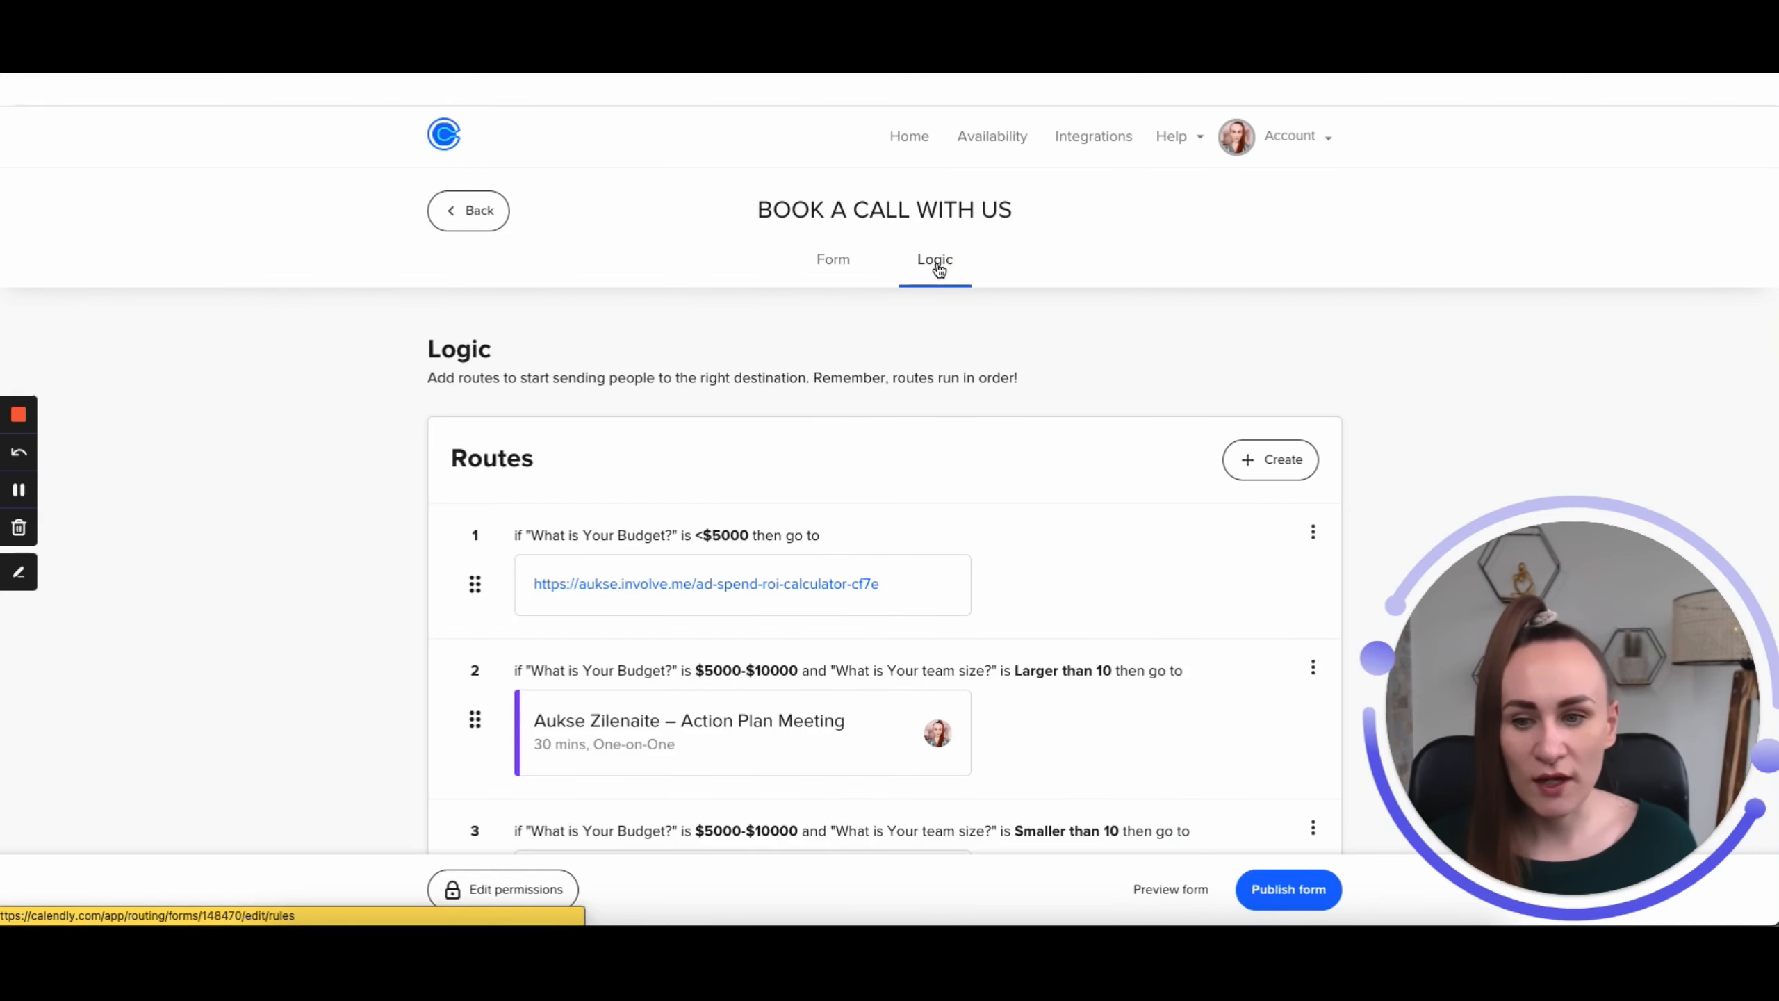
scroll(983, 503, down, 2)
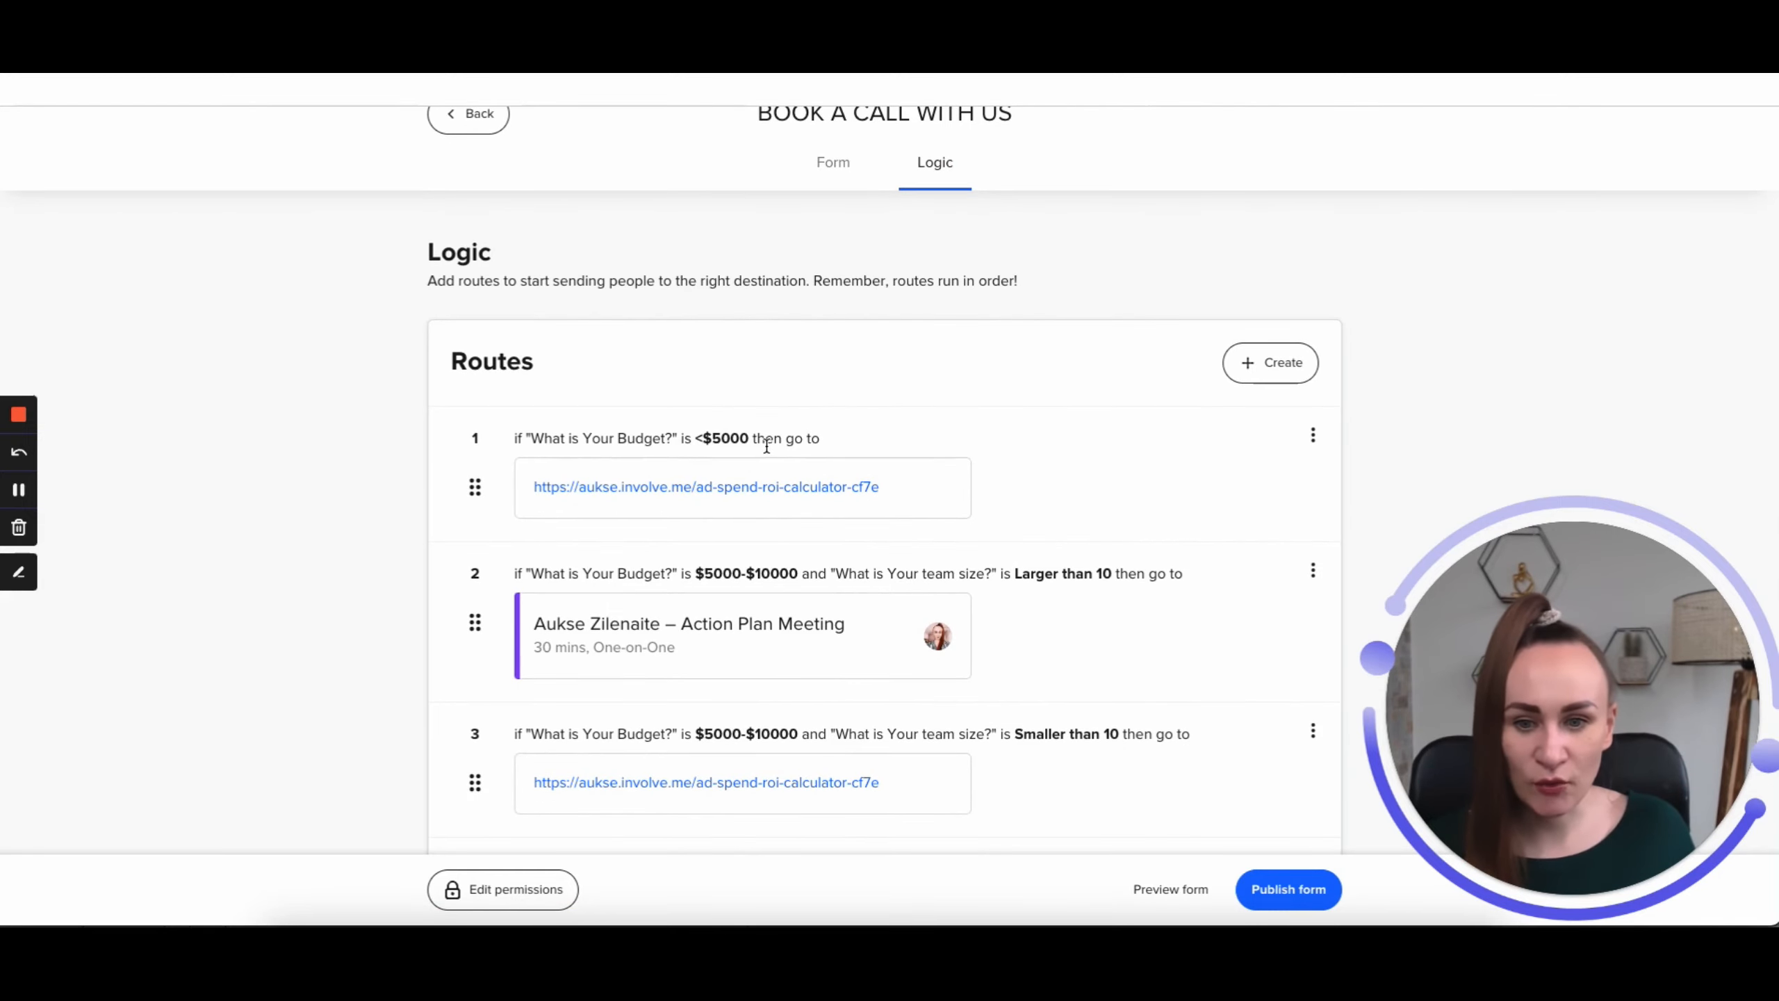
scroll(740, 470, down, 1)
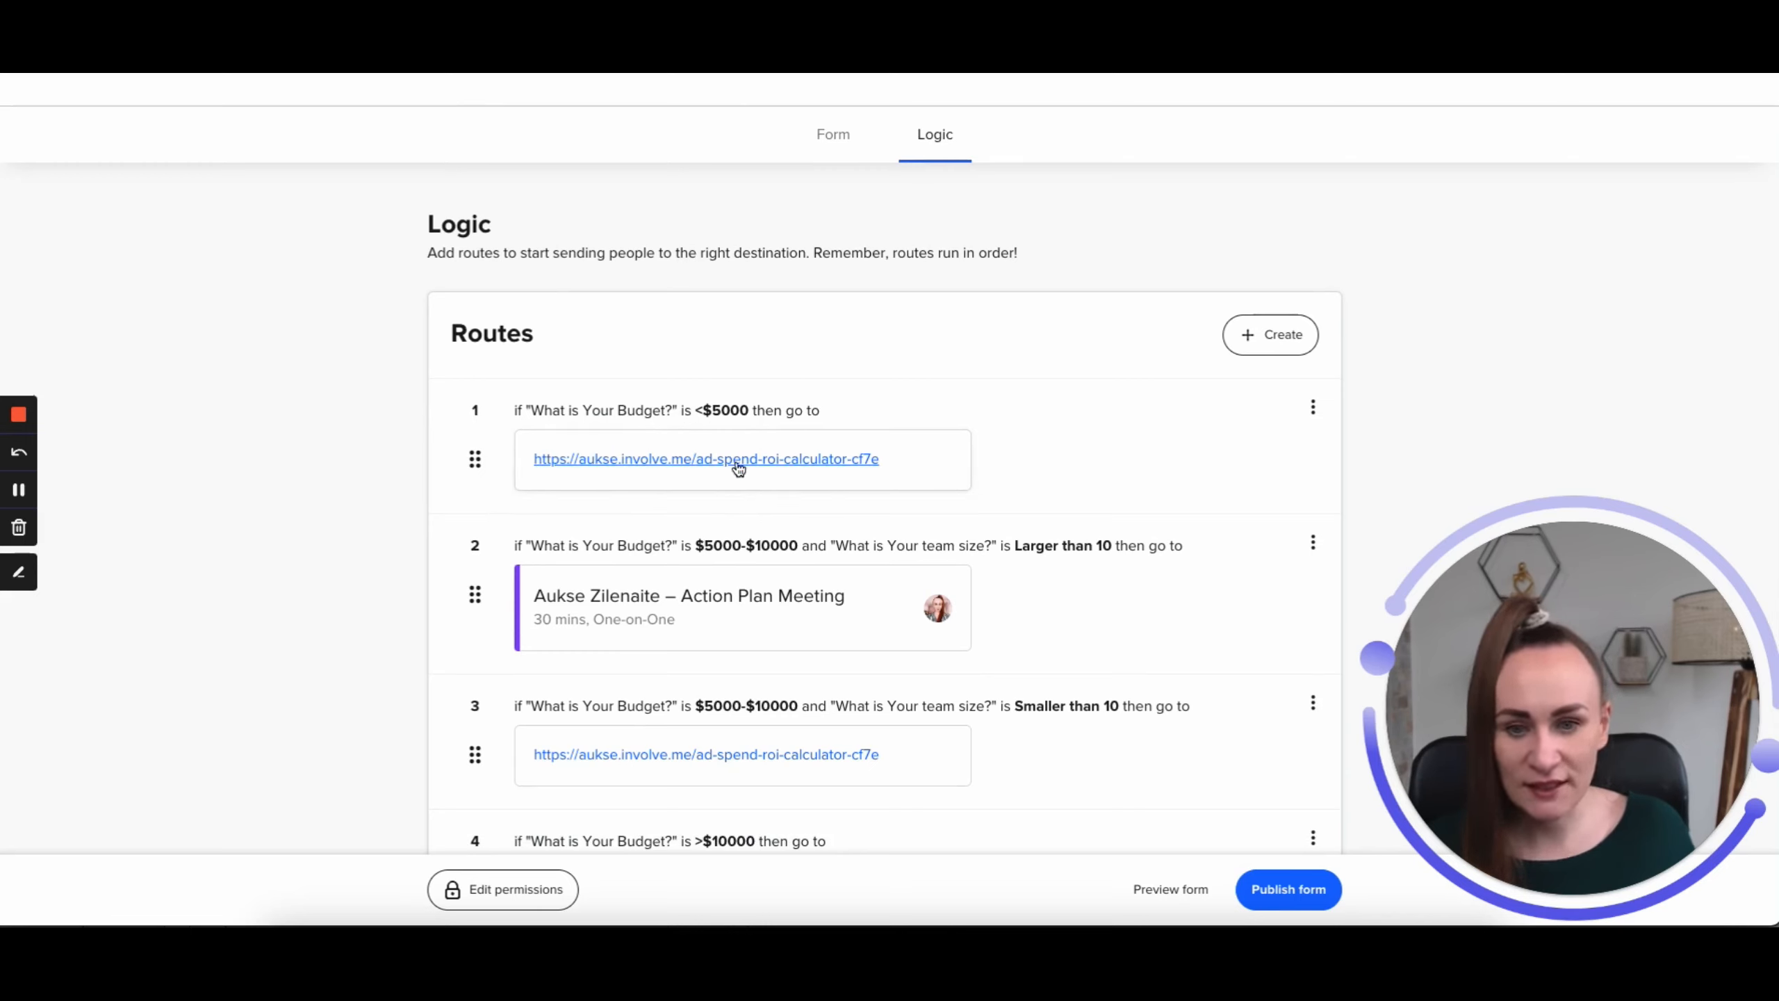
Start a new route with the condition that "What is Your Budget?" is <$5000
click(1263, 335)
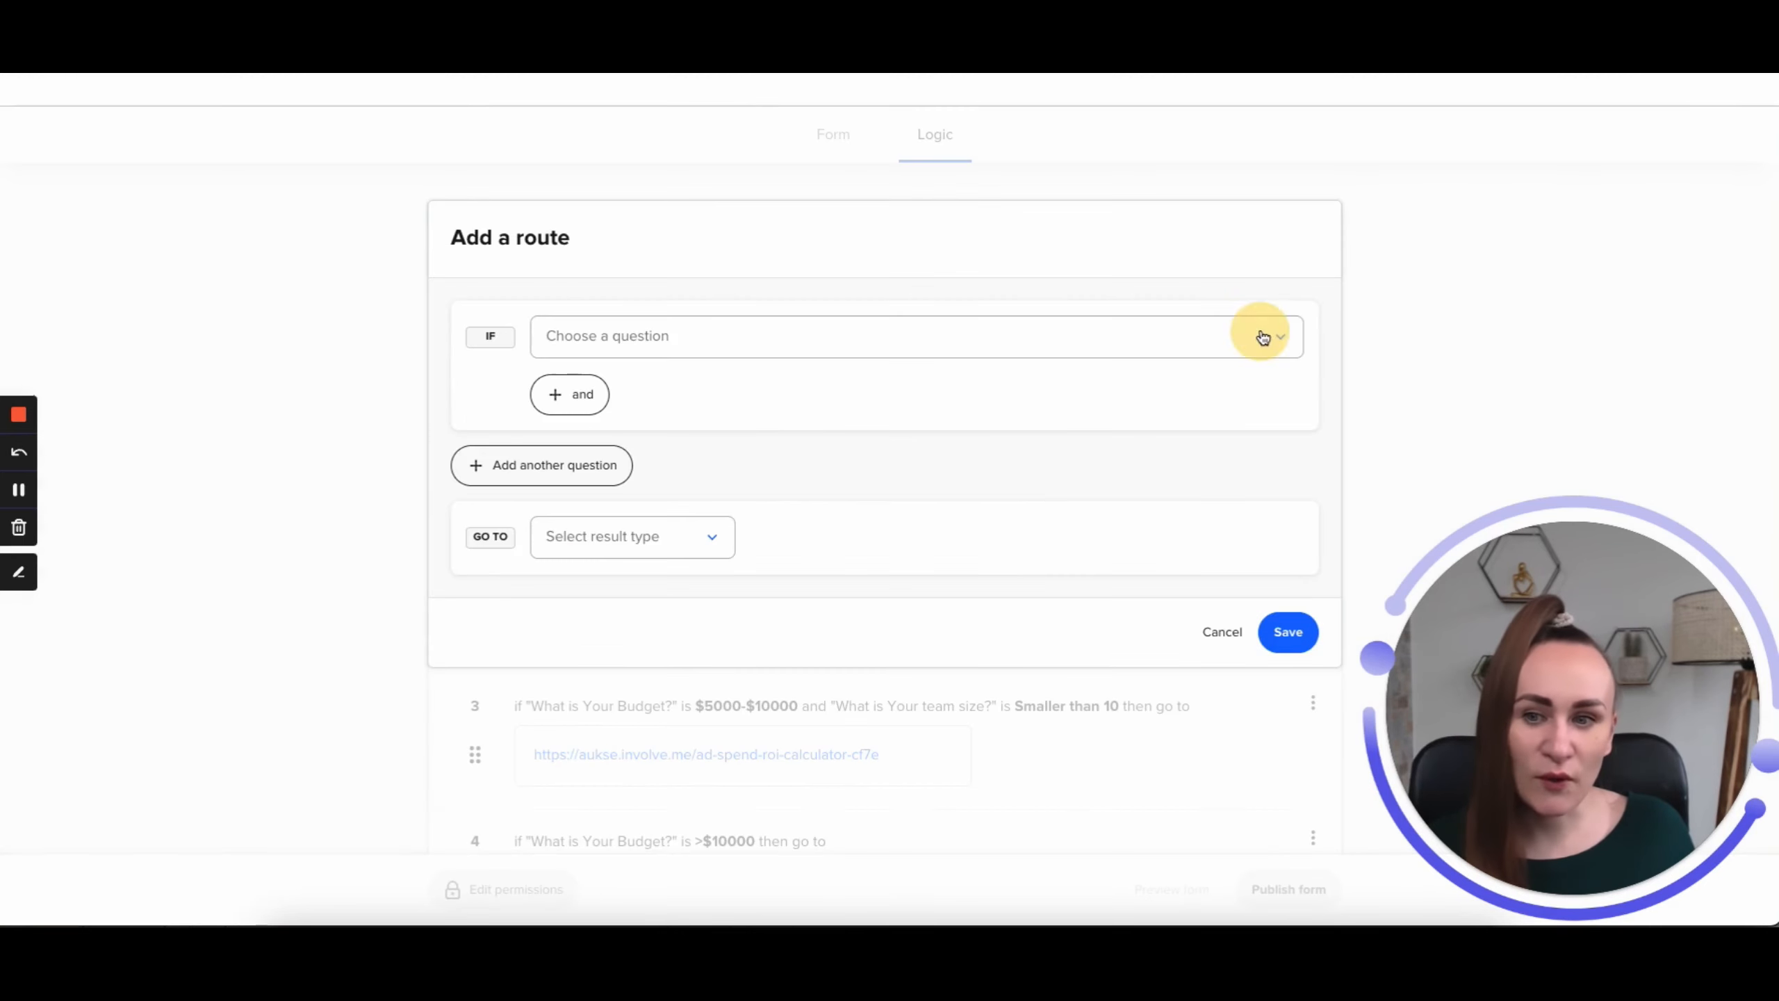
click(730, 346)
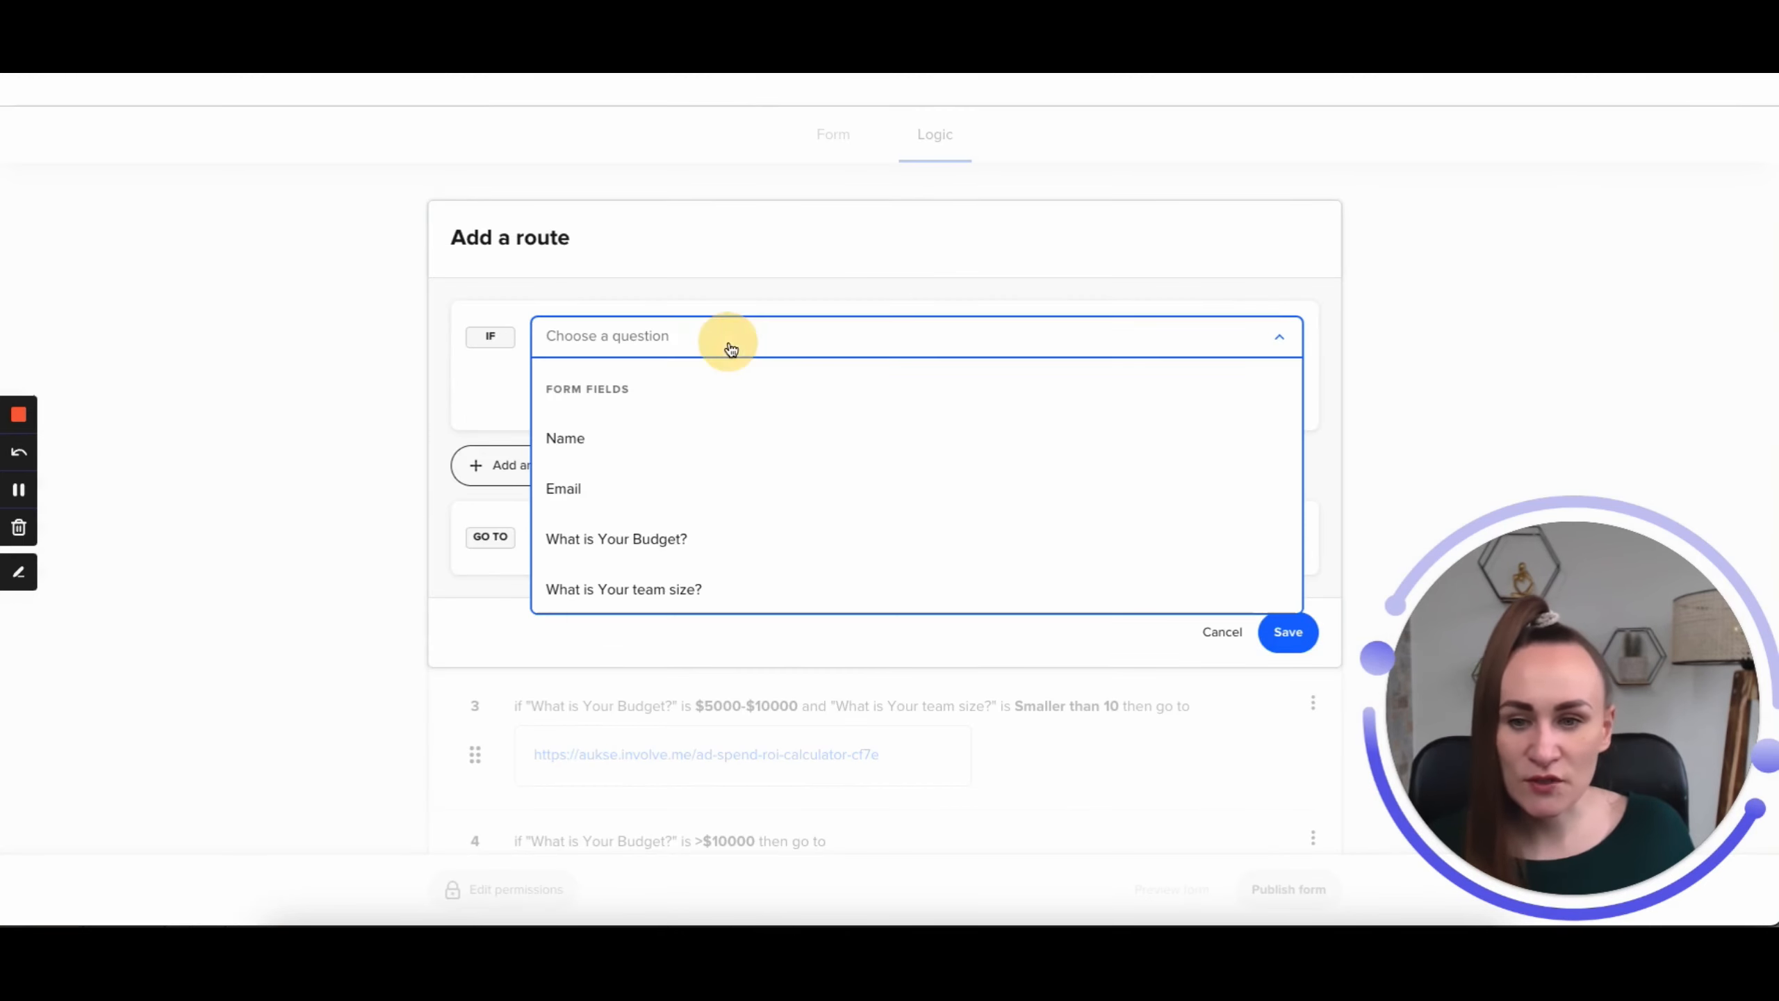
click(610, 538)
click(694, 407)
click(620, 445)
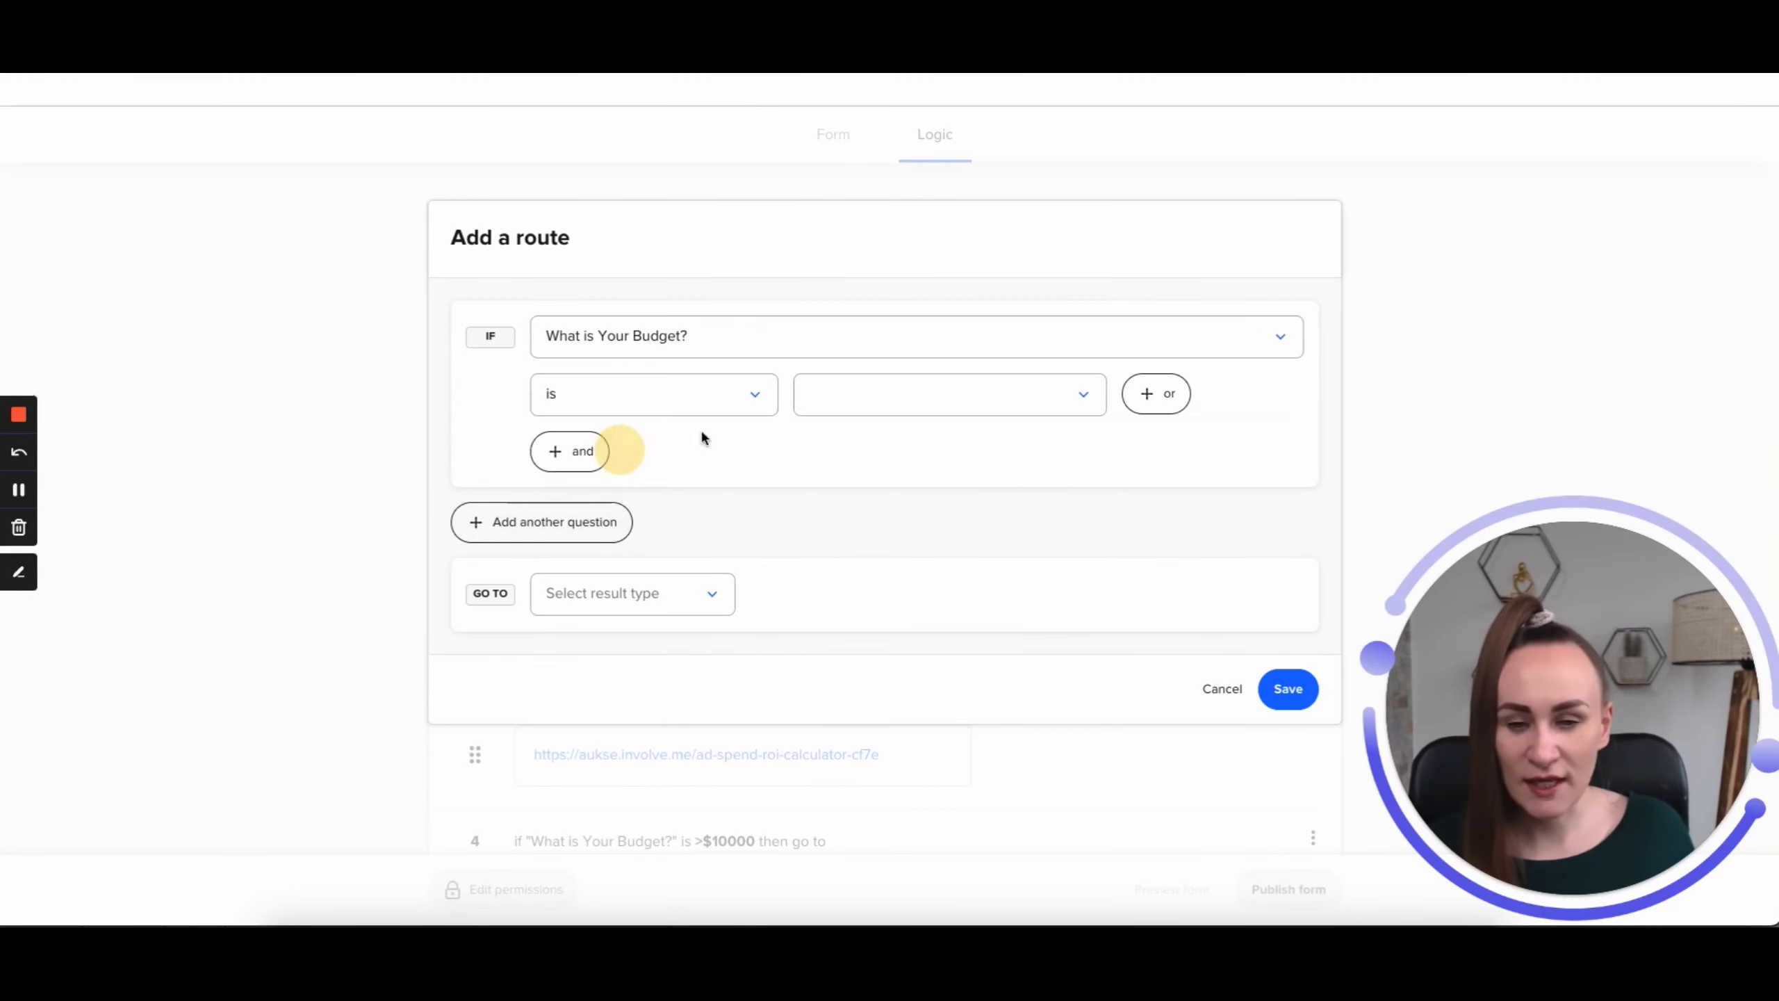
click(859, 394)
click(884, 454)
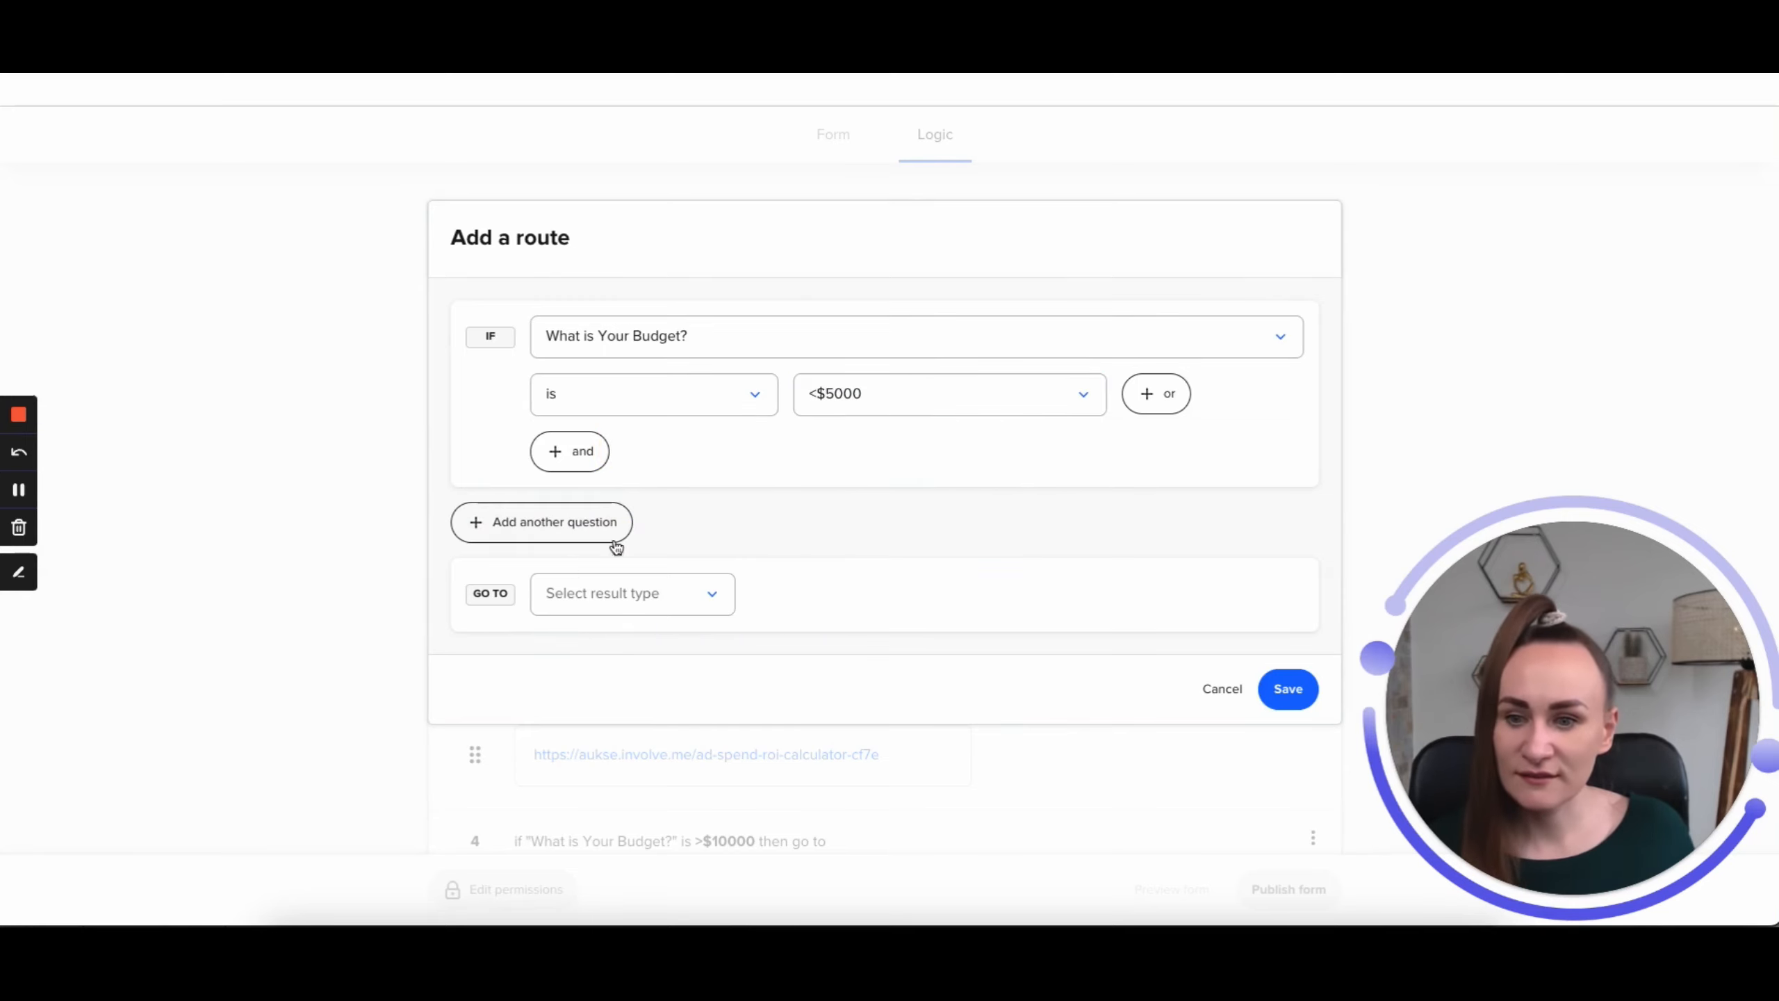
Set the new route's result type to External URL and discard the route without entering an address
click(675, 595)
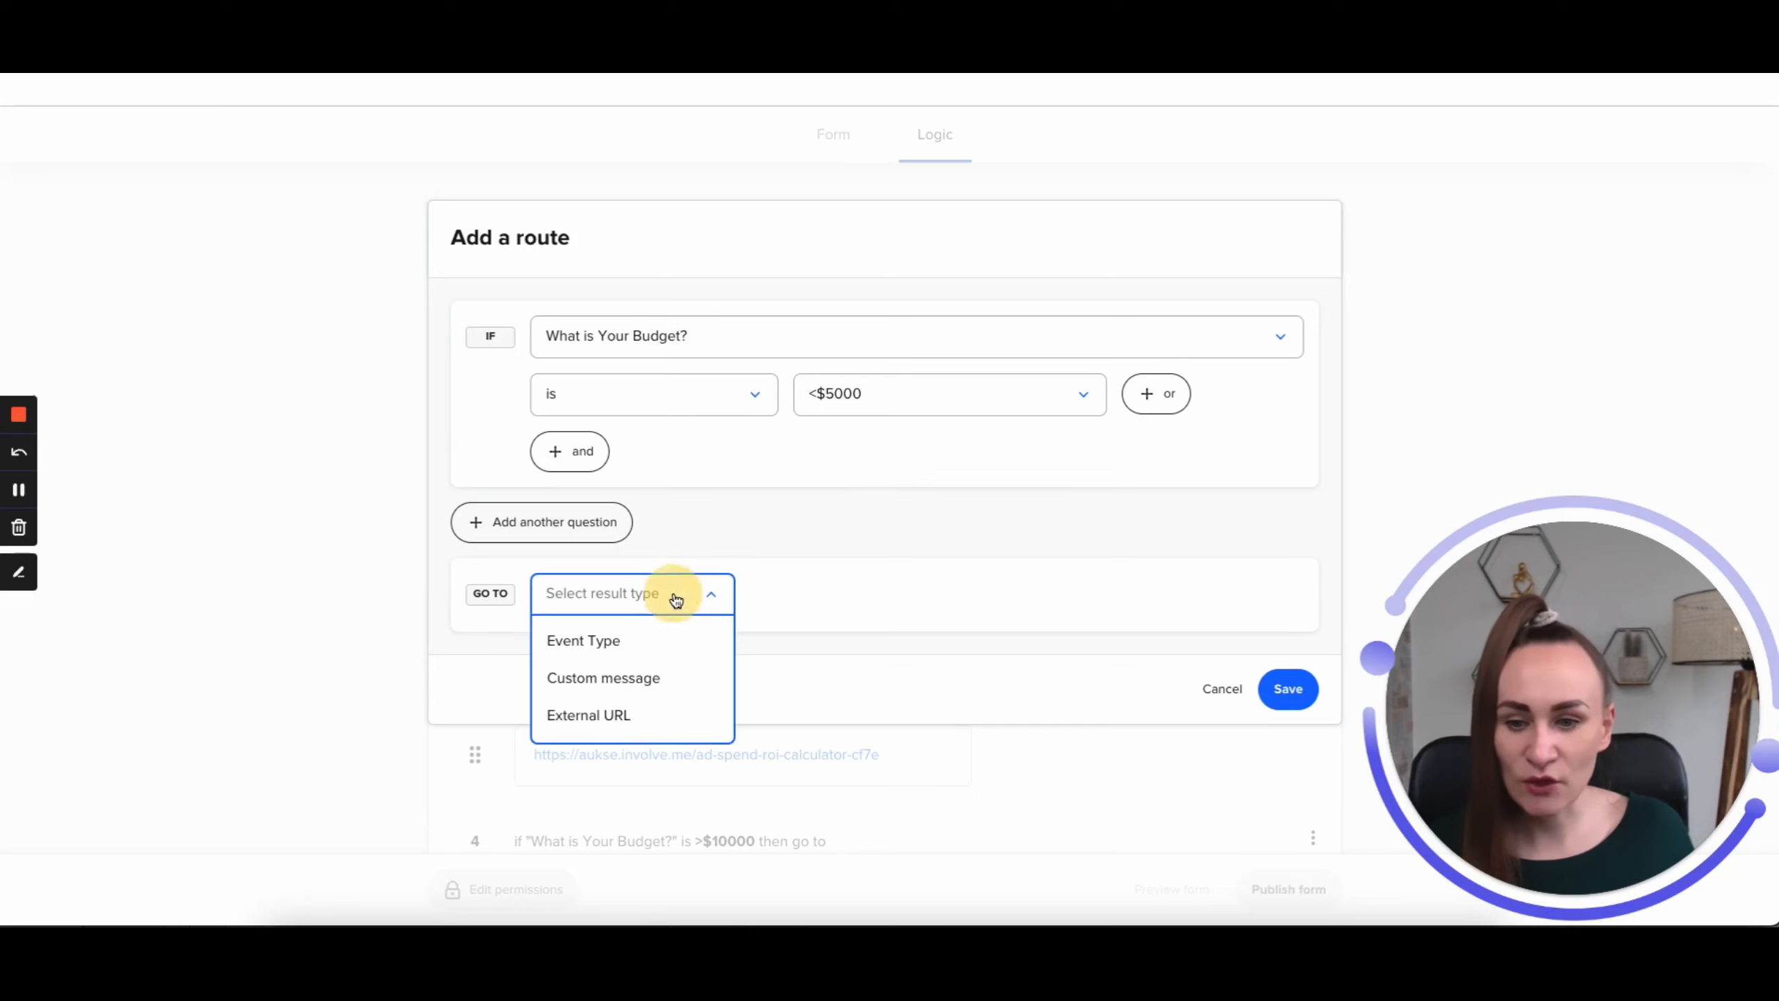
click(616, 715)
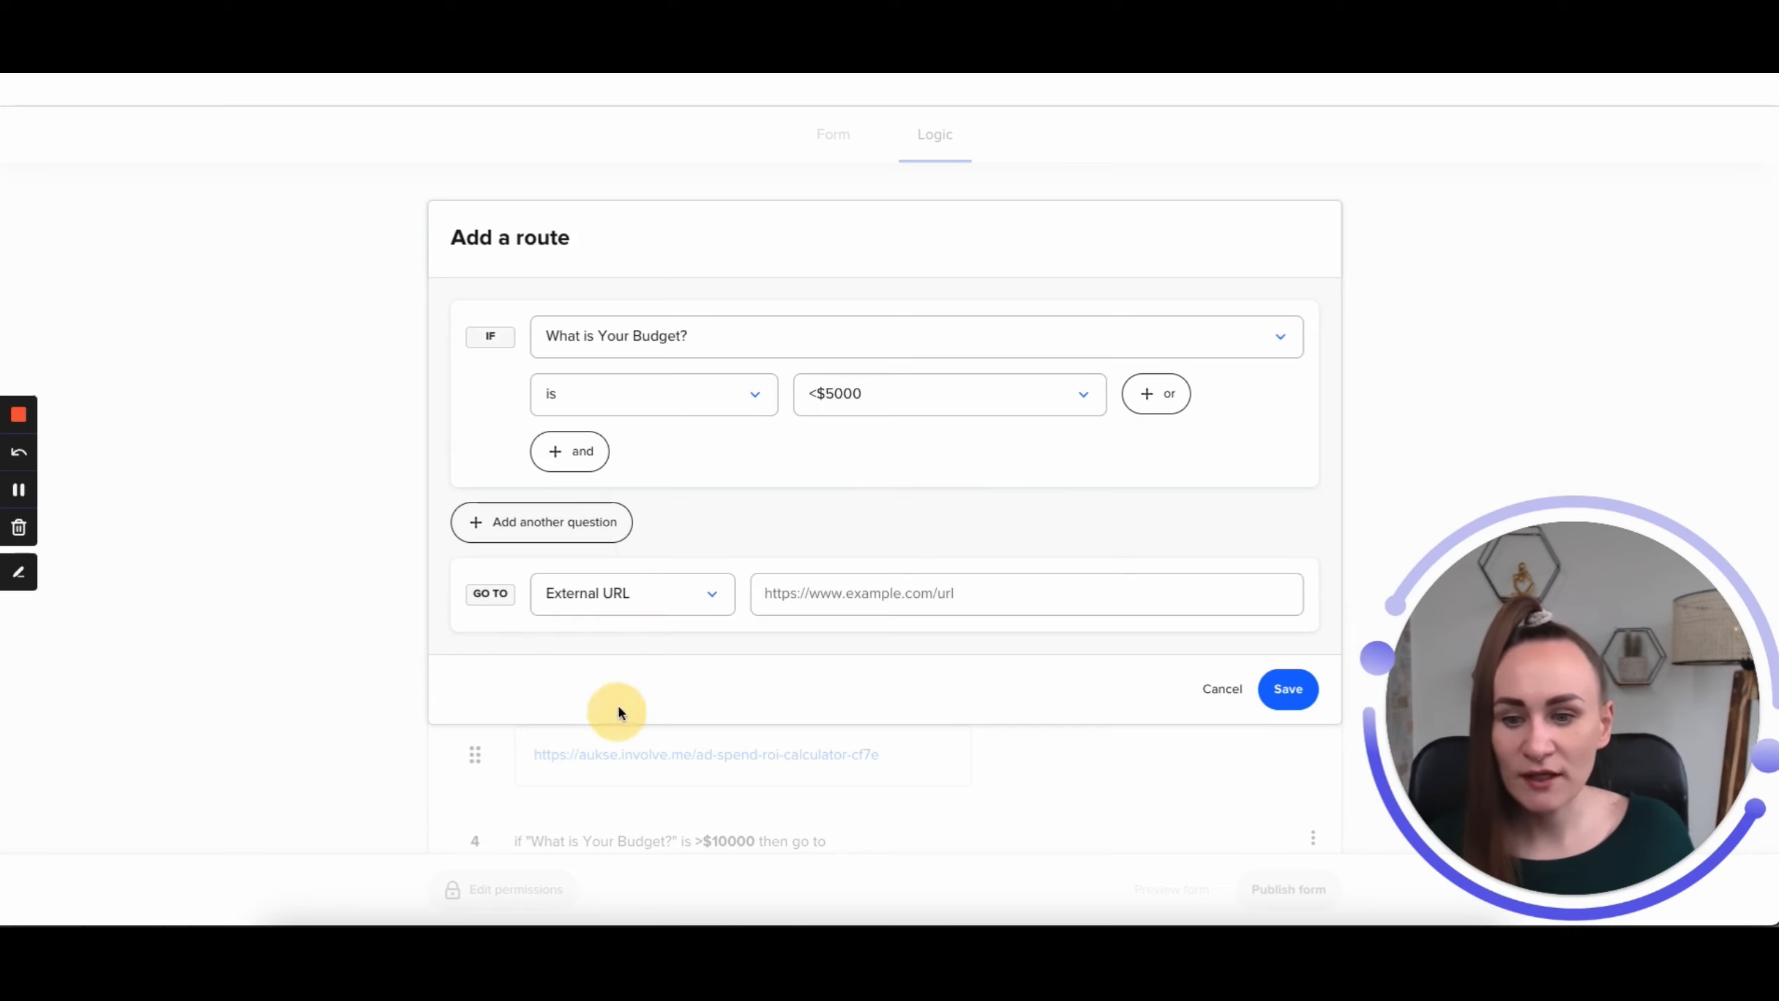
click(785, 592)
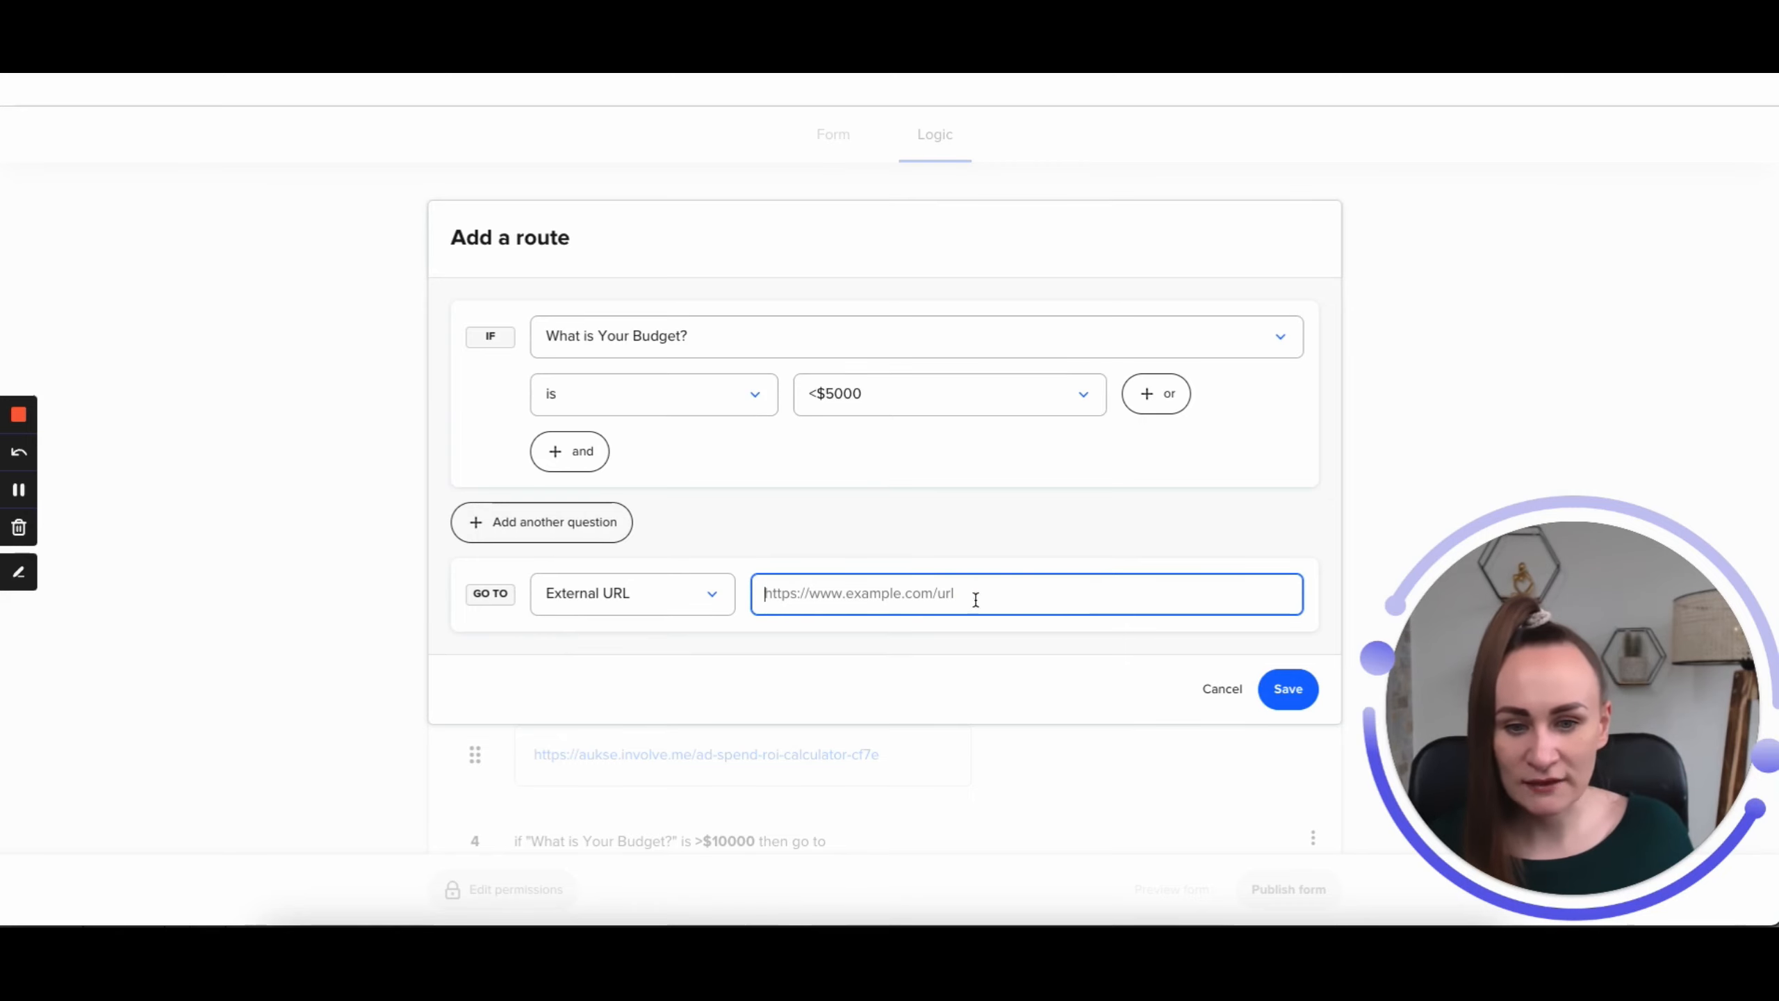
click(1222, 690)
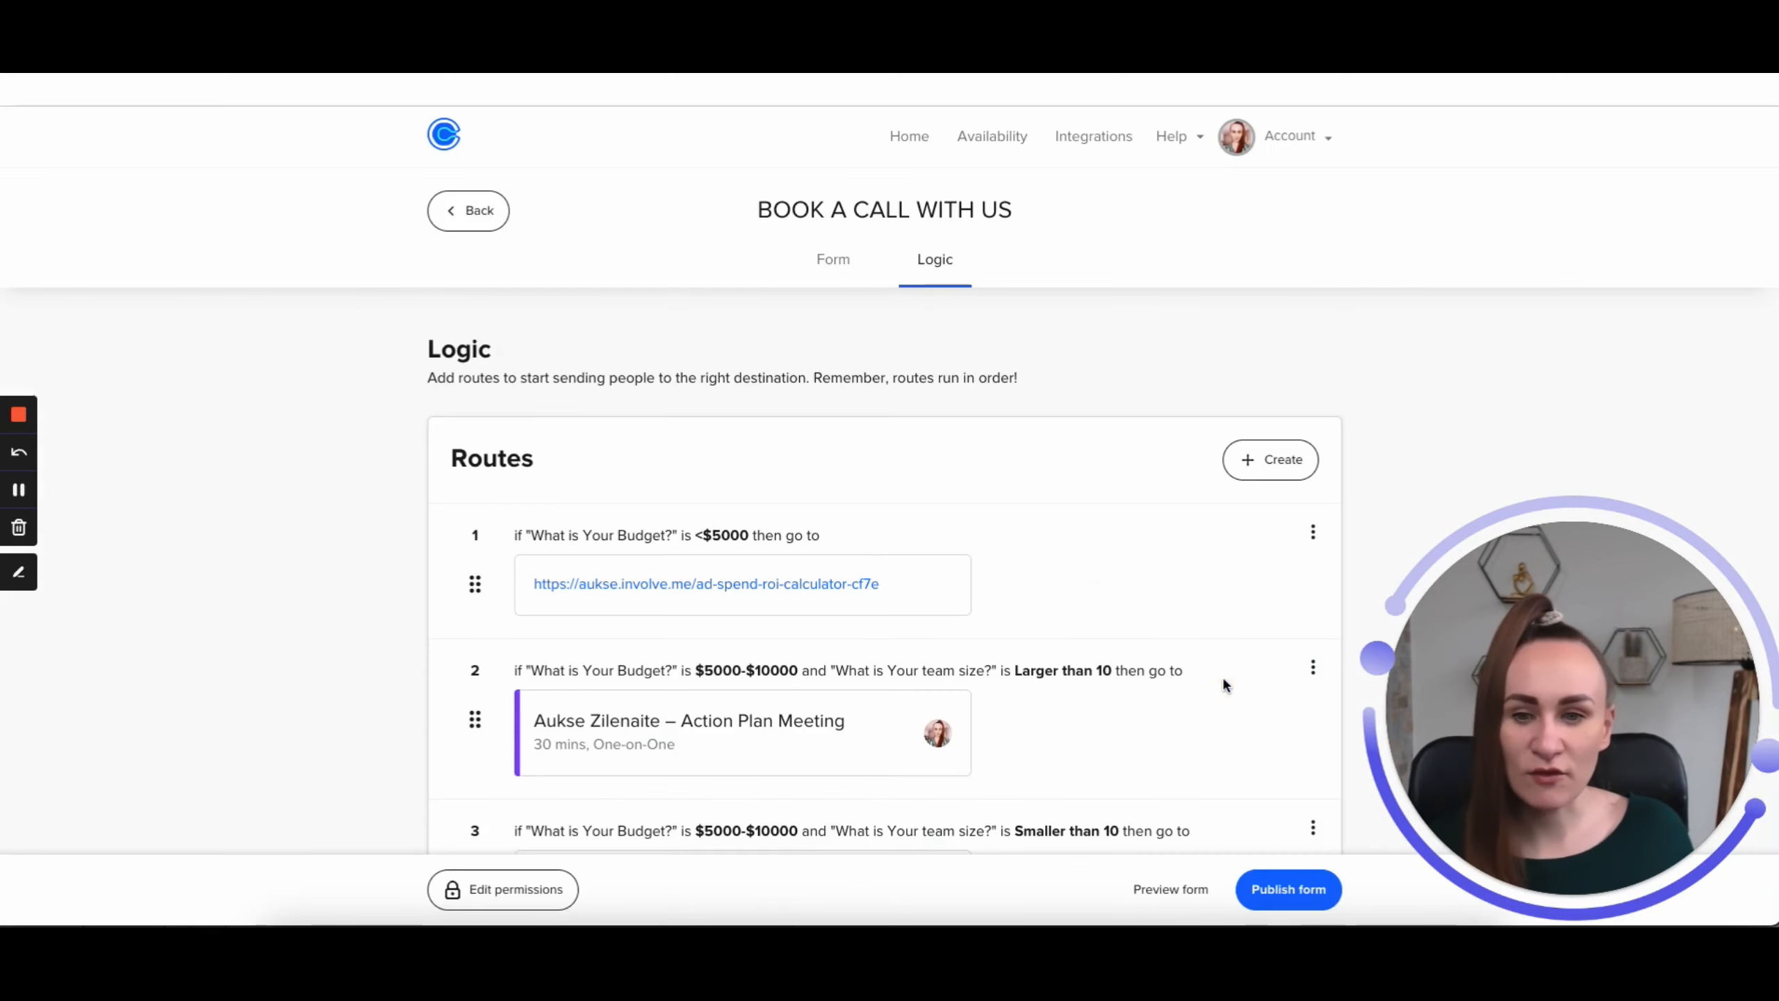
Inspect the Action Plan Meeting route's budget and team size conditions in its editor, and save the route as it is
scroll(551, 518, down, 5)
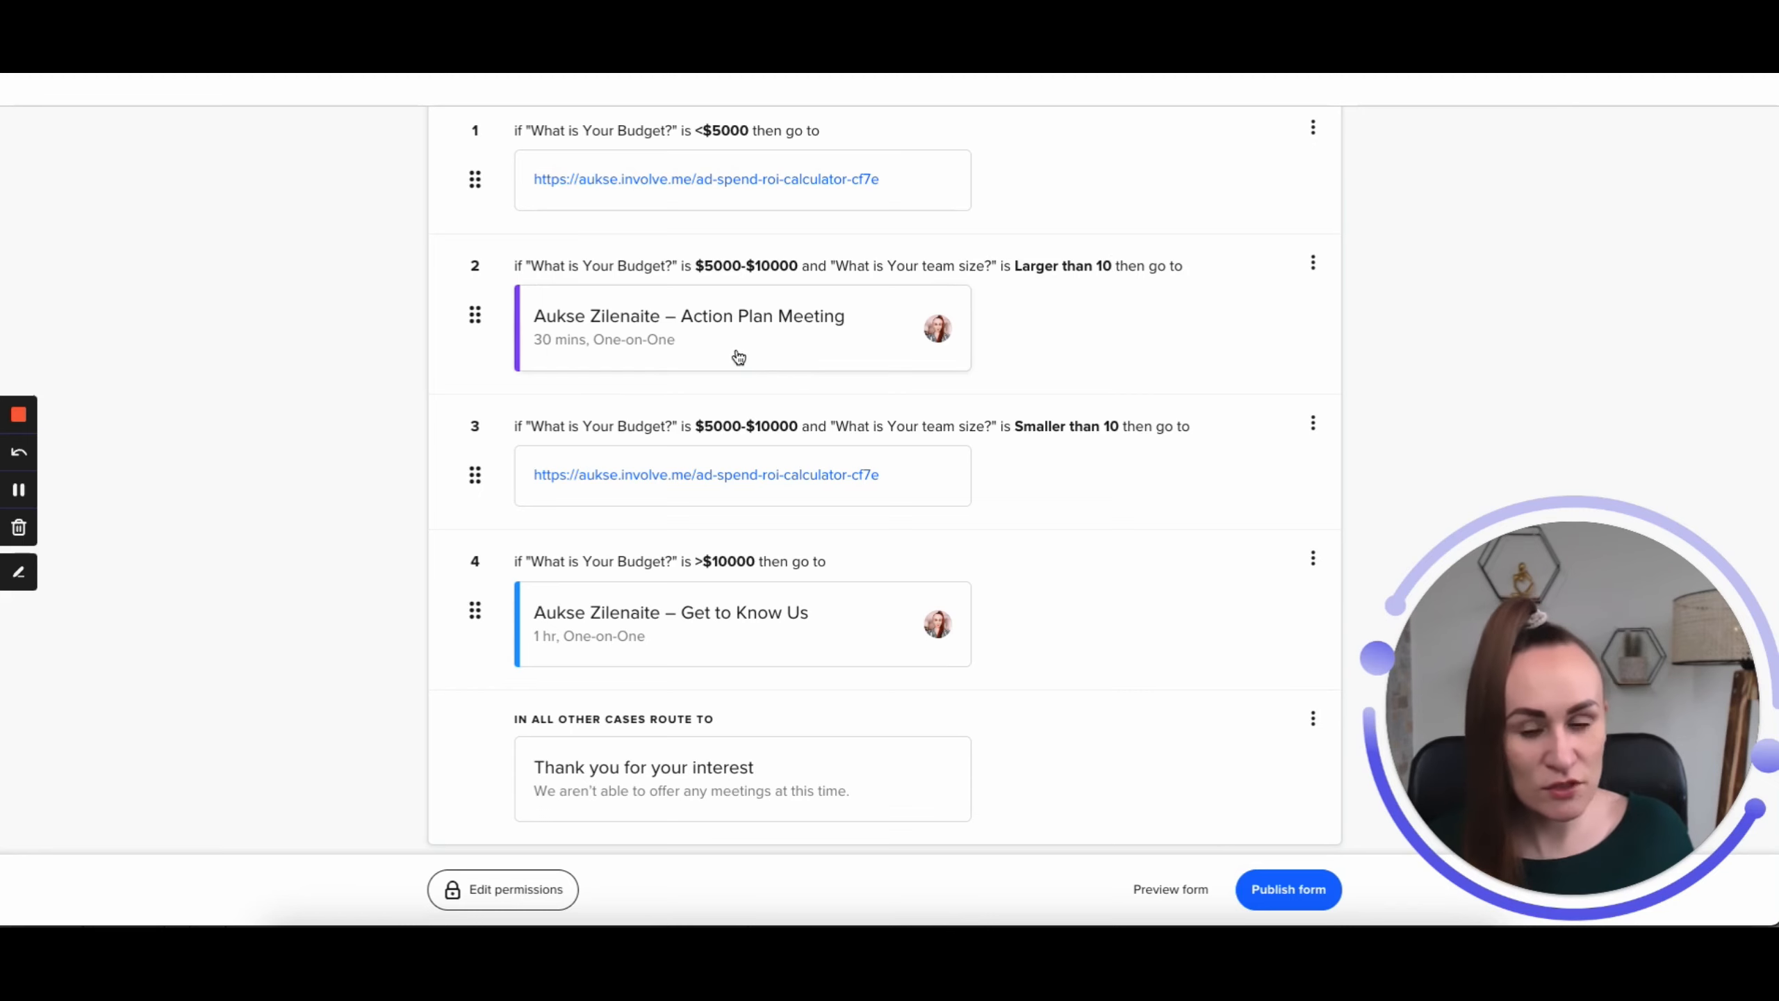
scroll(778, 393, up, 1)
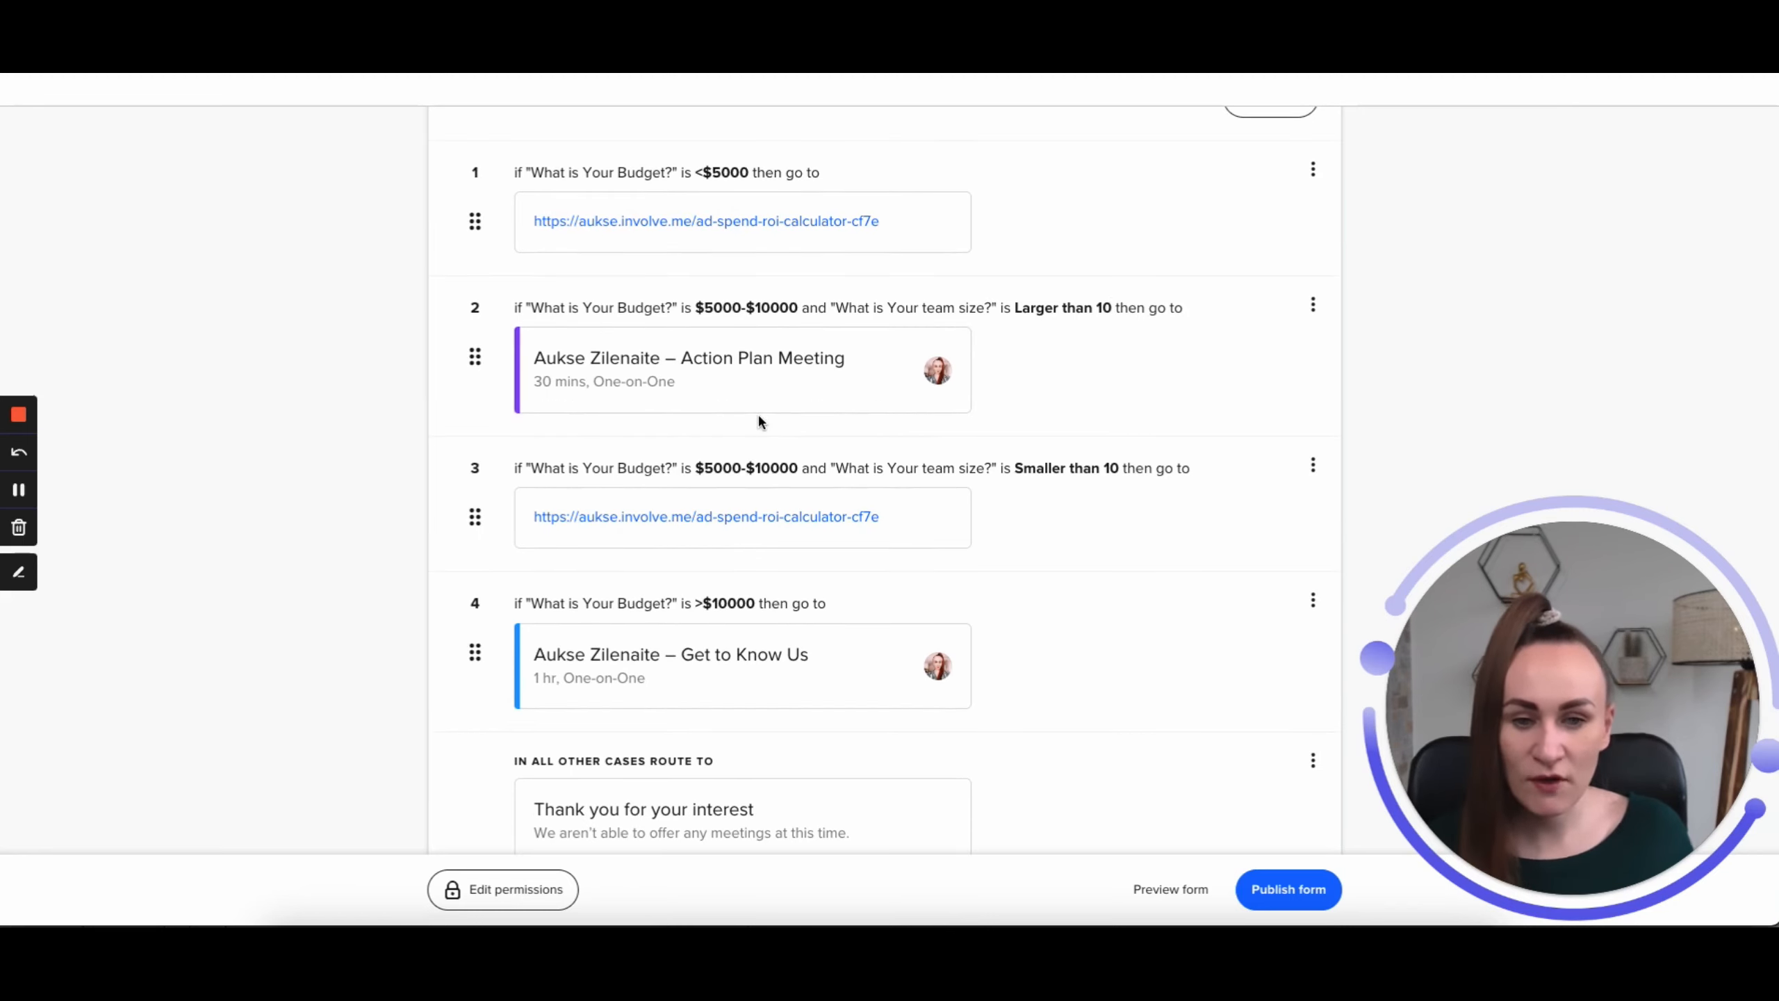
click(1210, 319)
click(1313, 305)
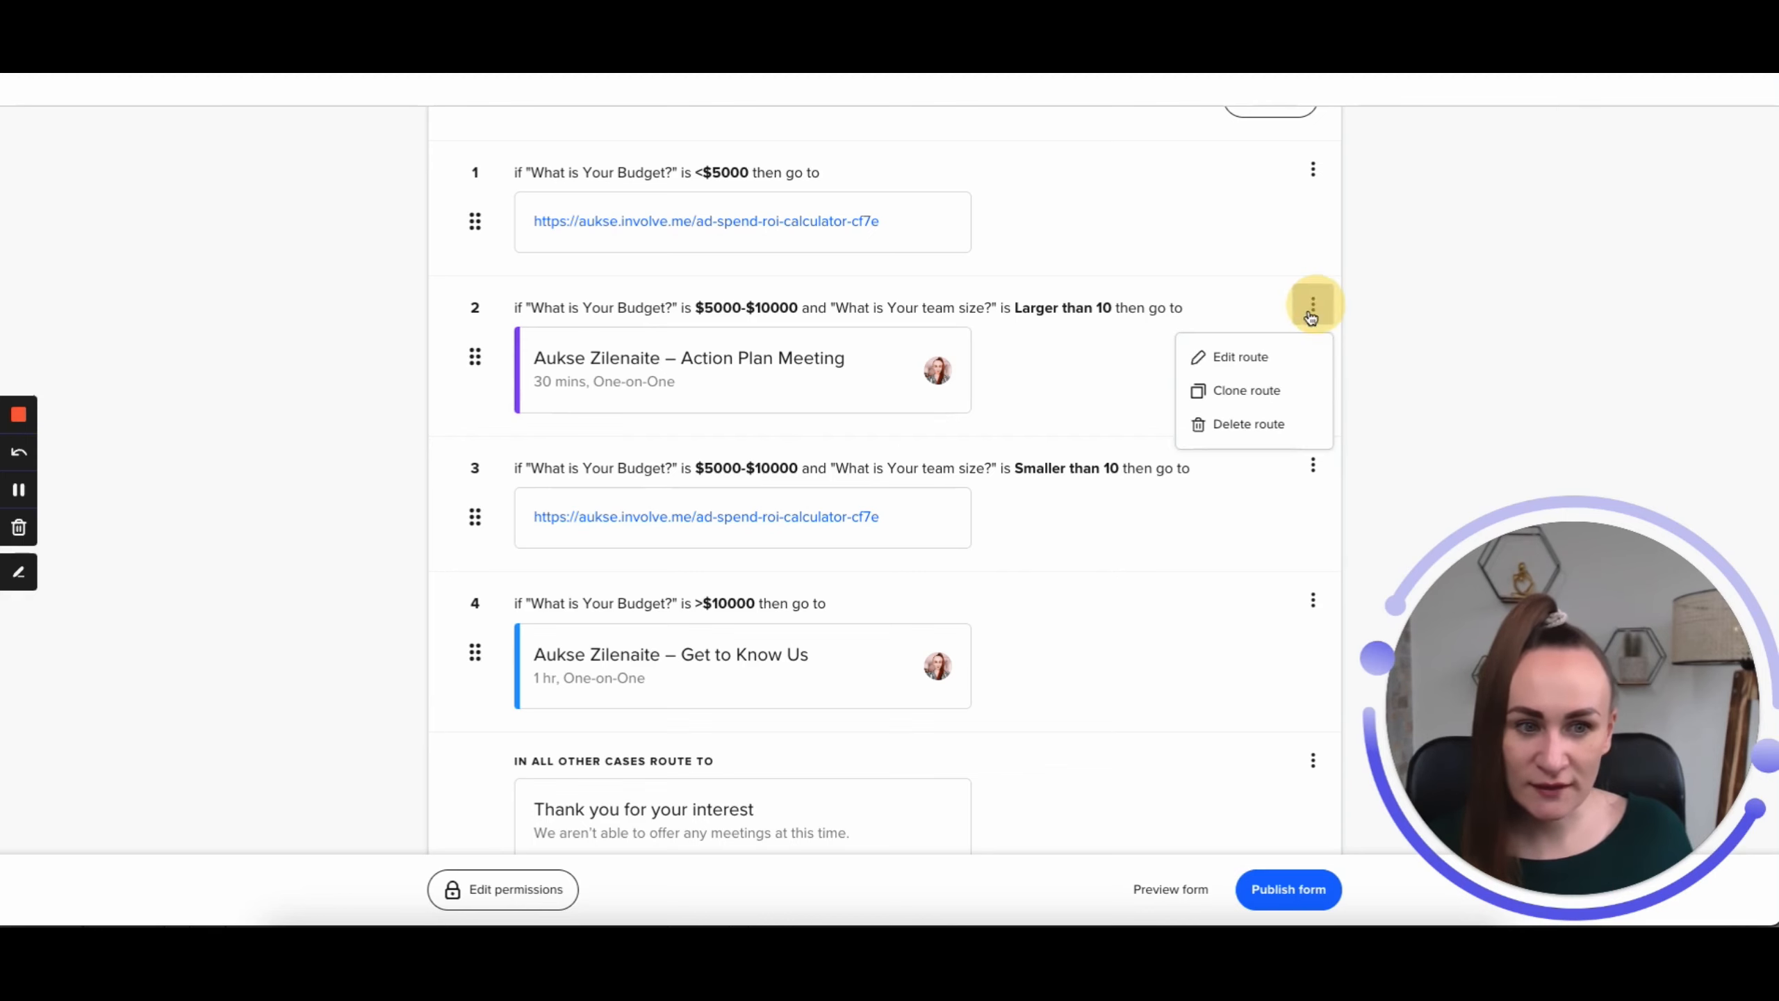
click(1273, 354)
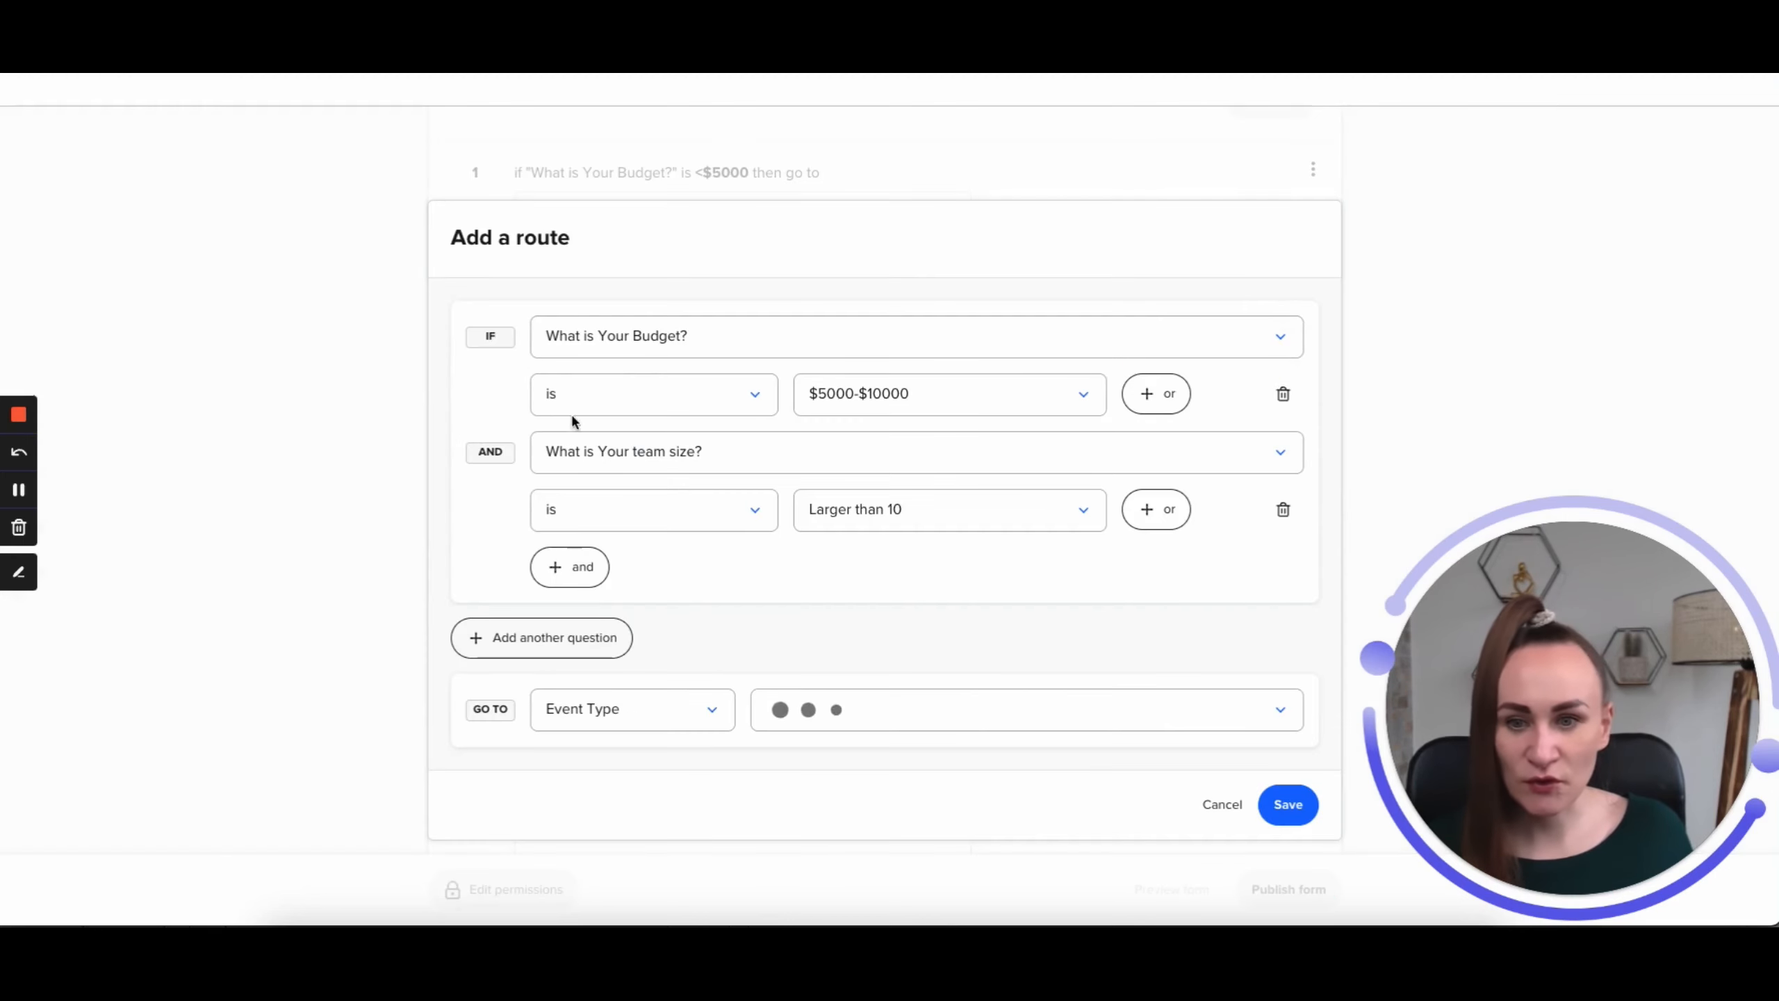
click(664, 339)
click(624, 532)
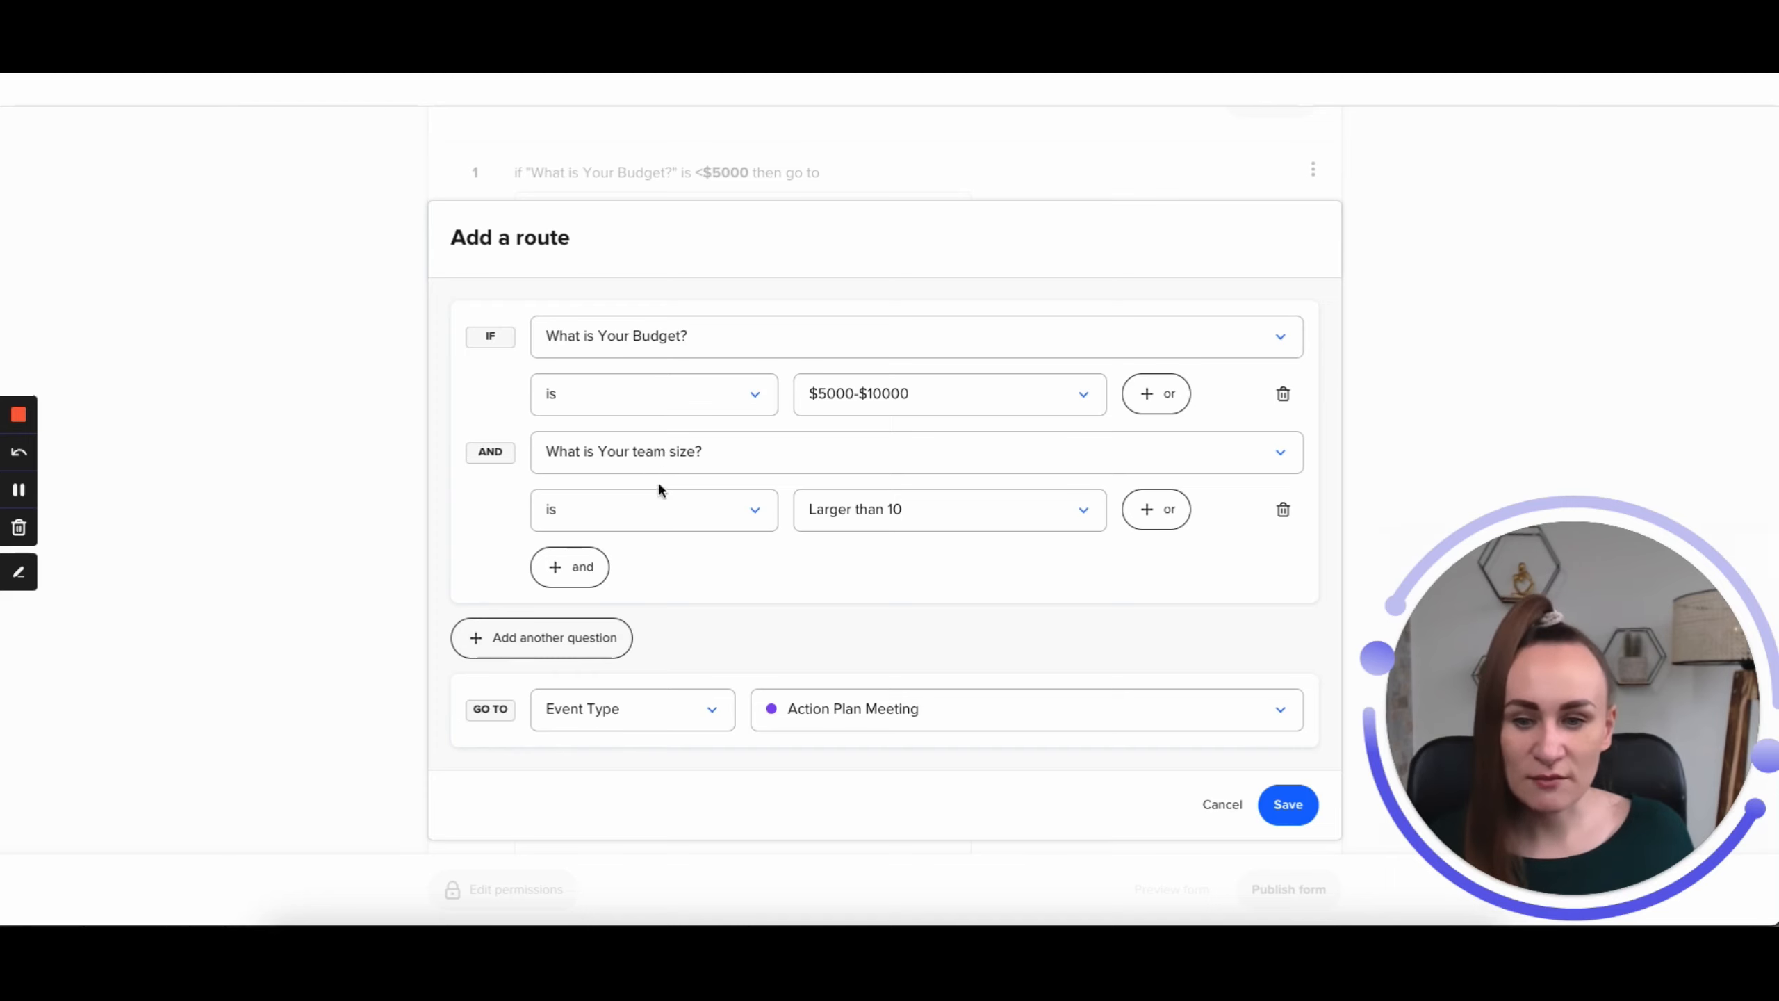
click(981, 514)
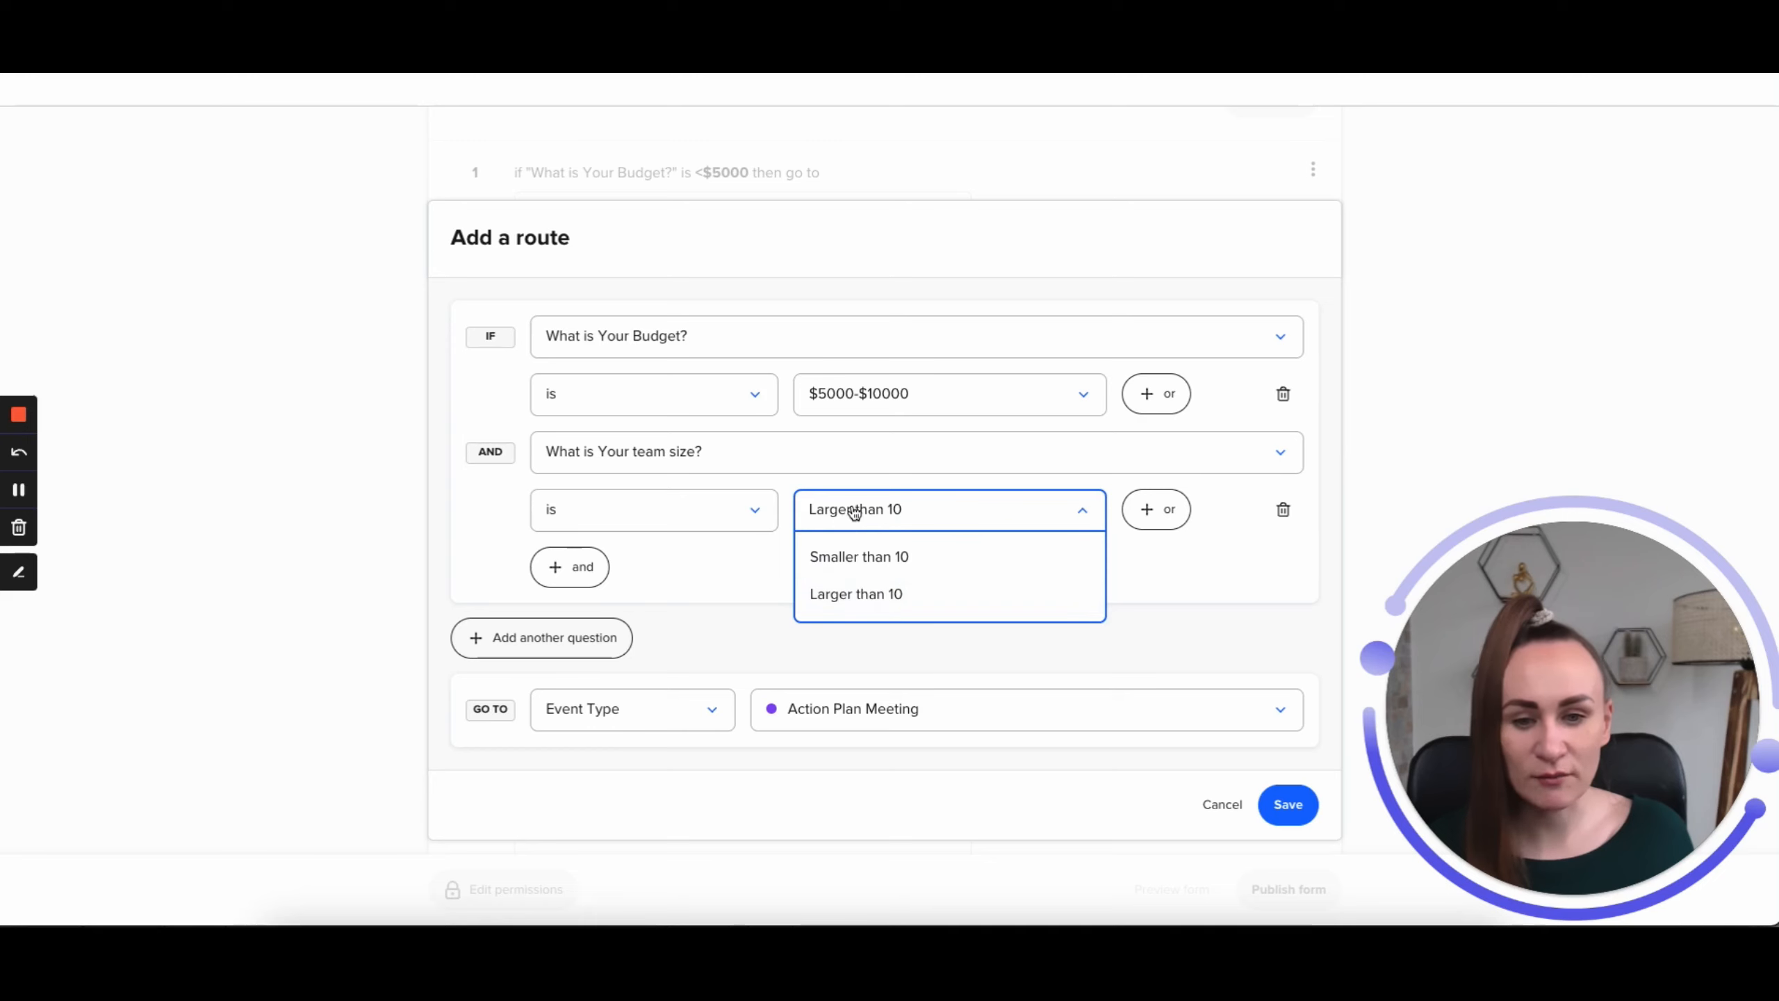
click(741, 586)
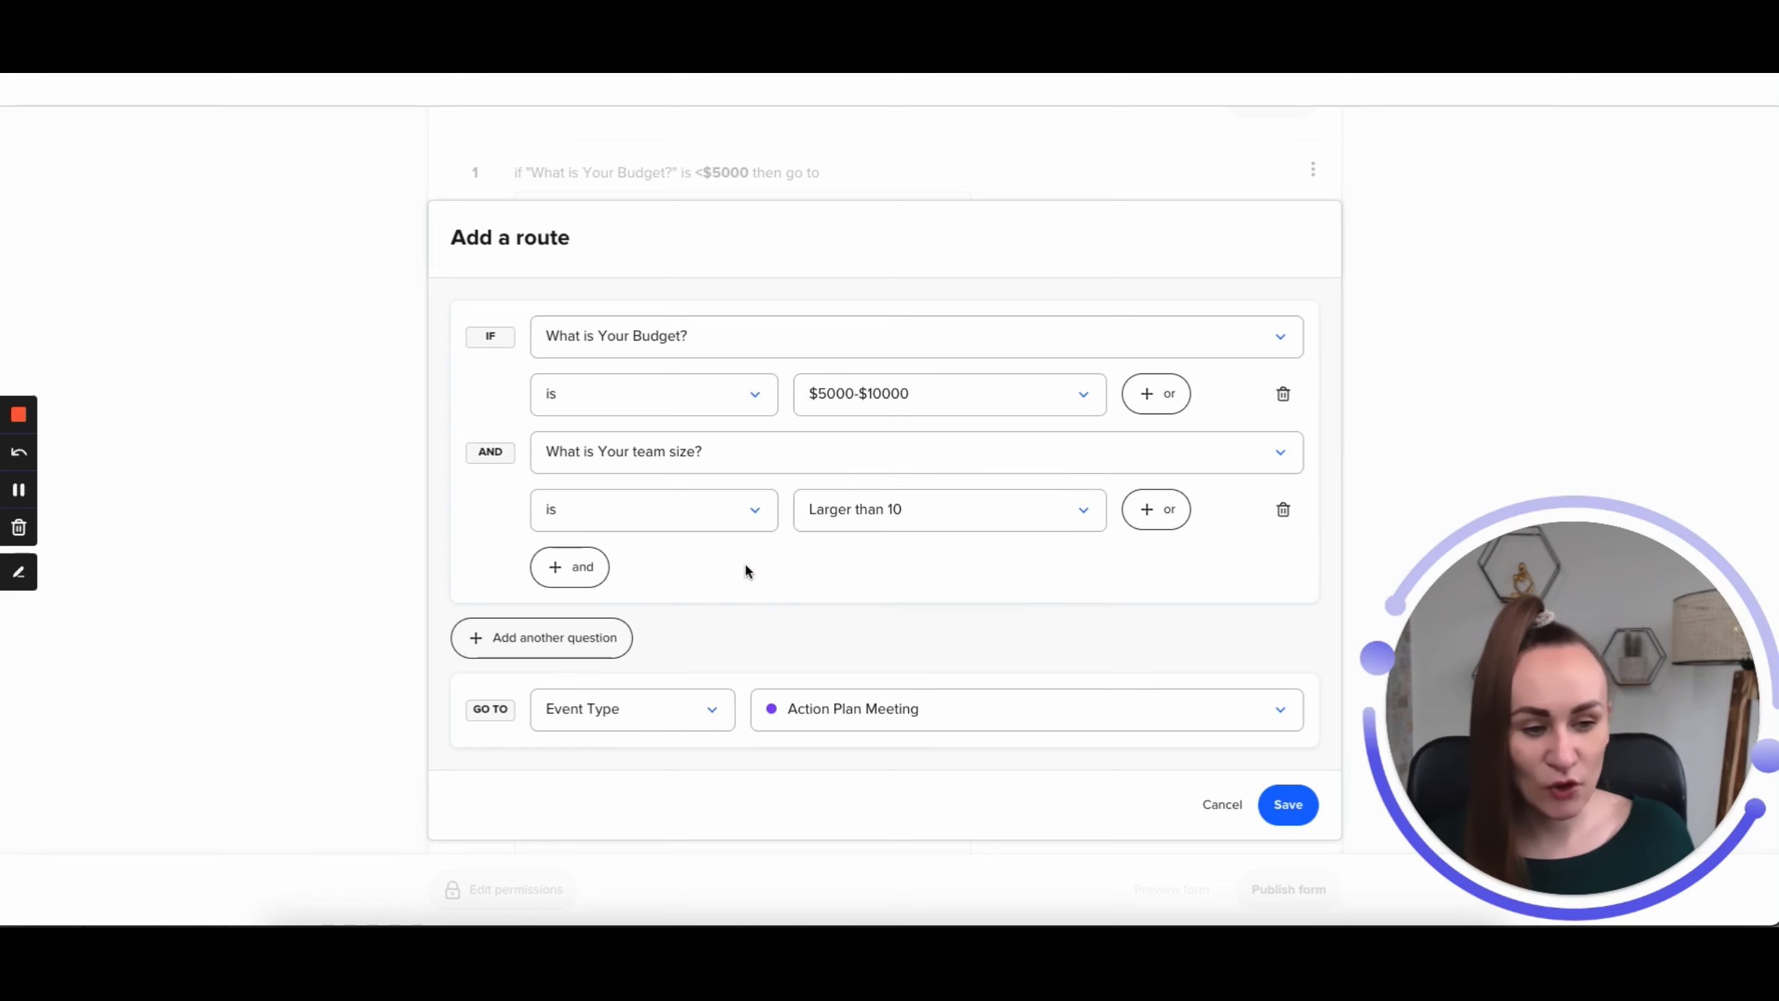
click(1293, 813)
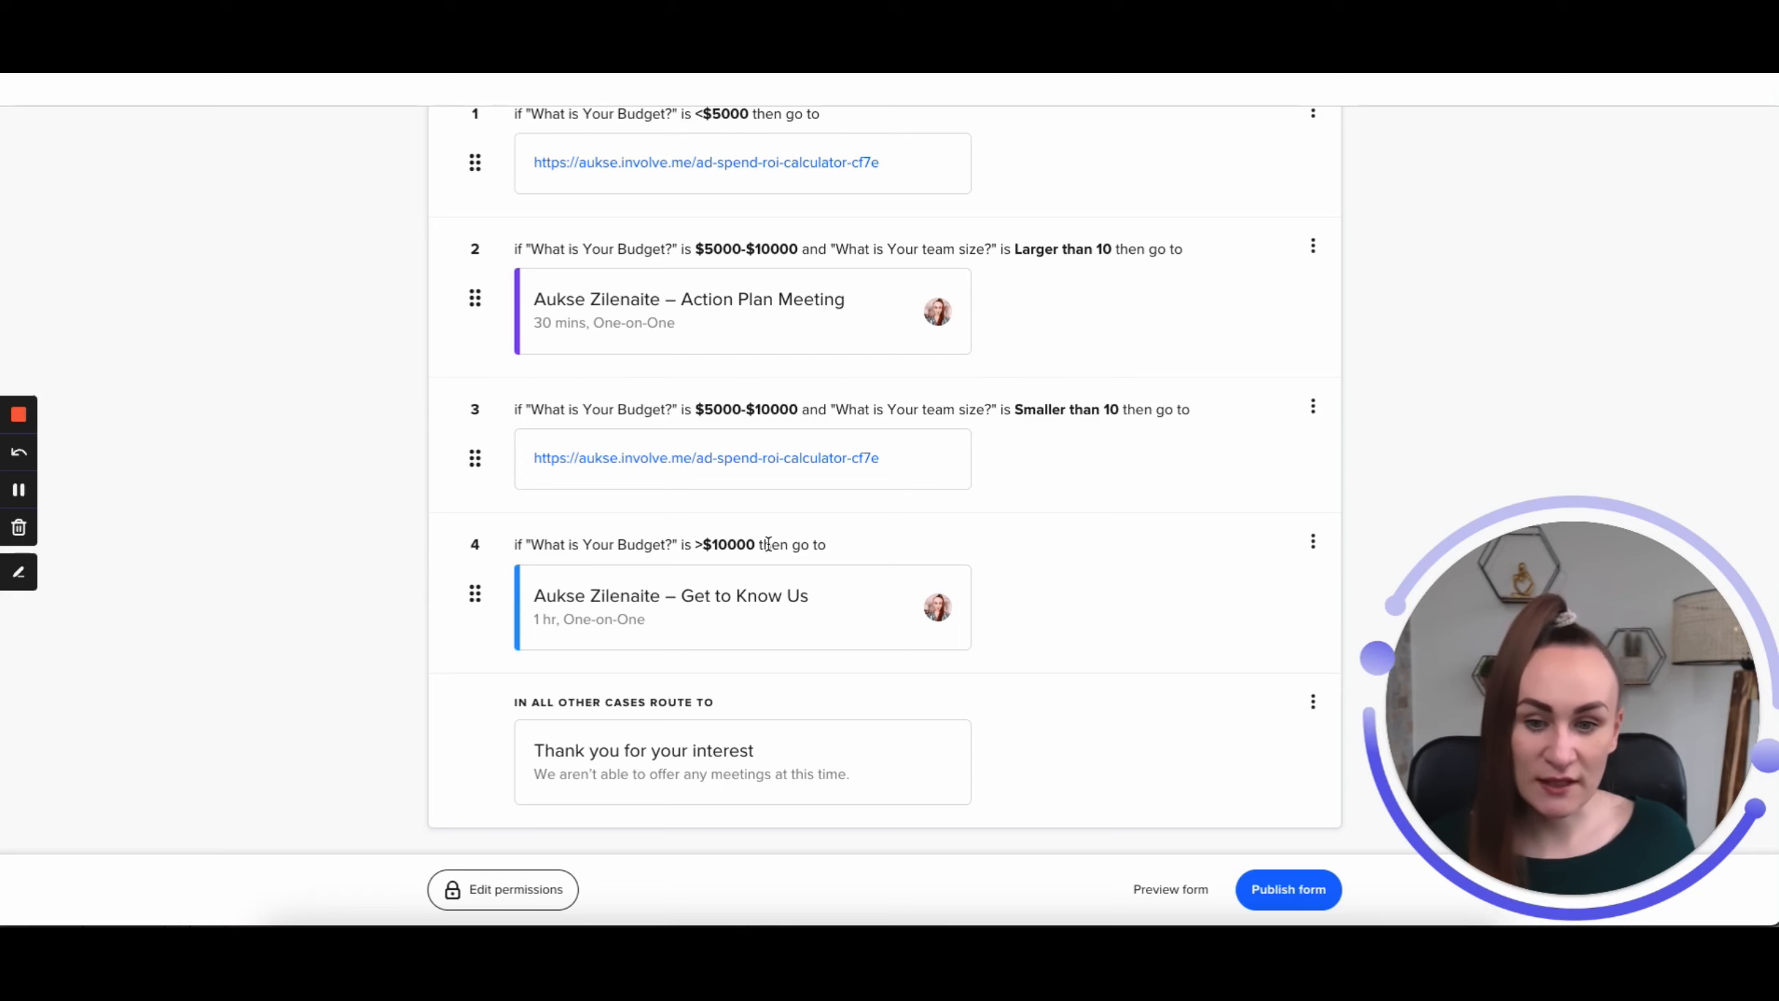
Inspect the result type and event type choices of the >$10000 budget route, and save the route as it is
click(796, 626)
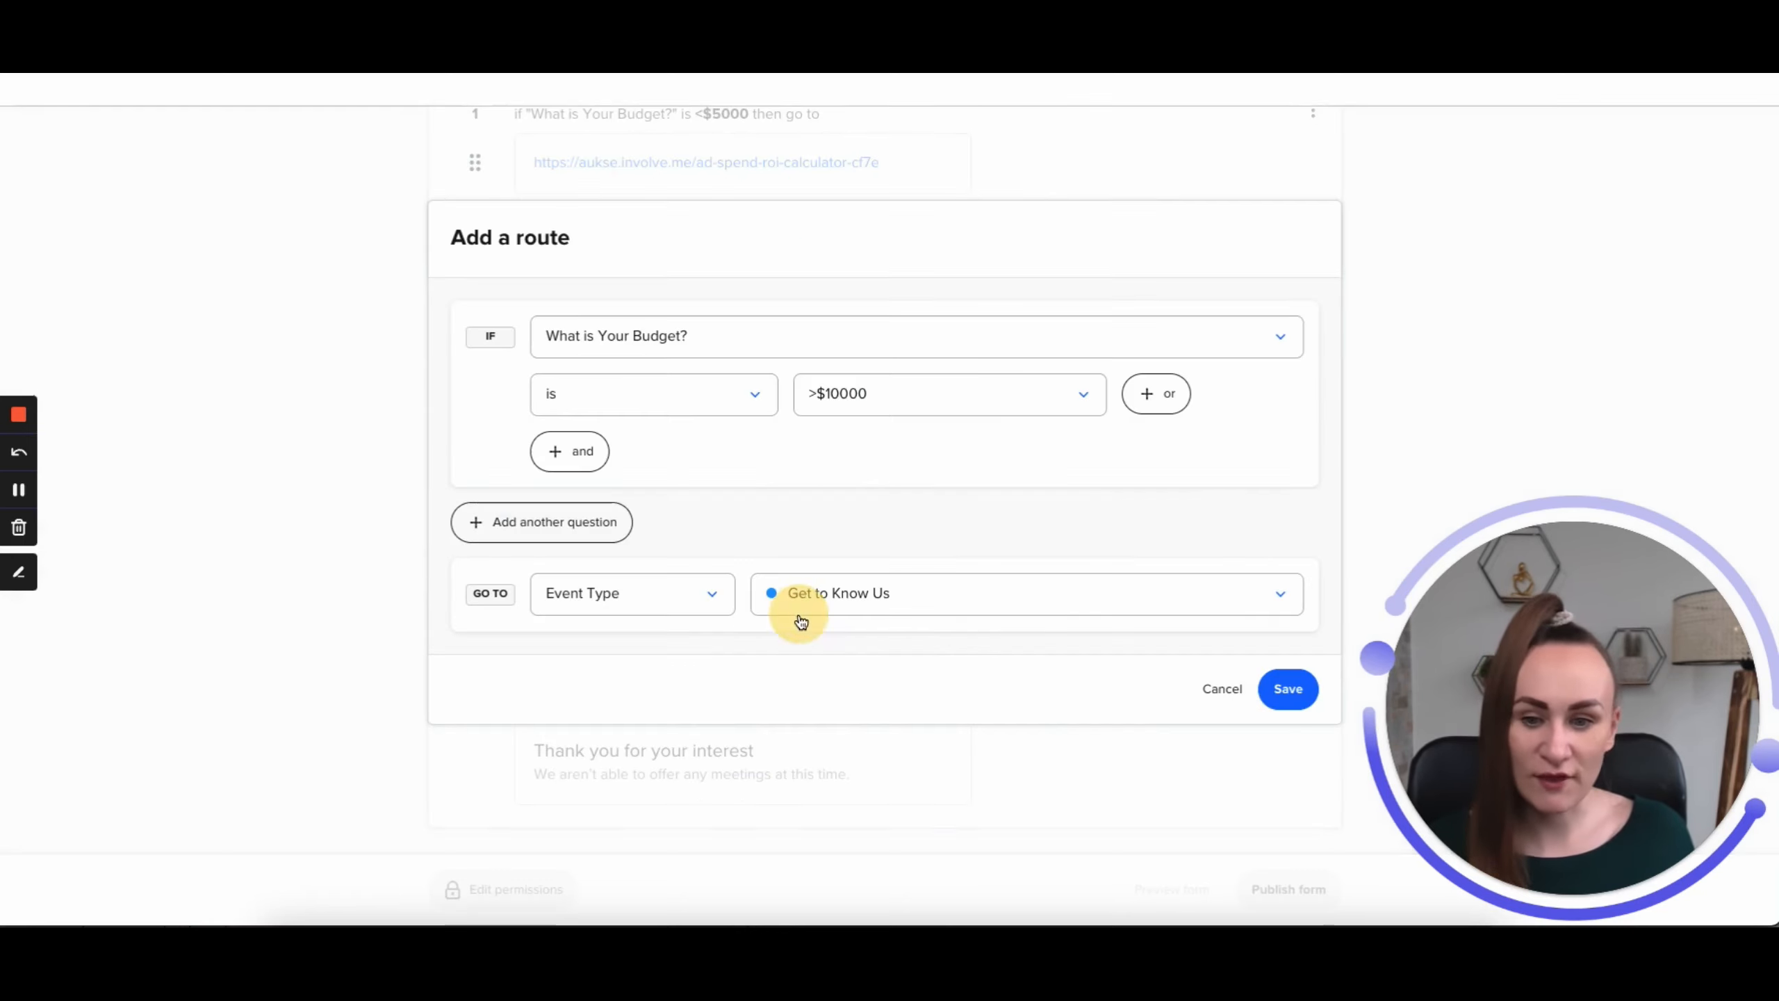
click(658, 608)
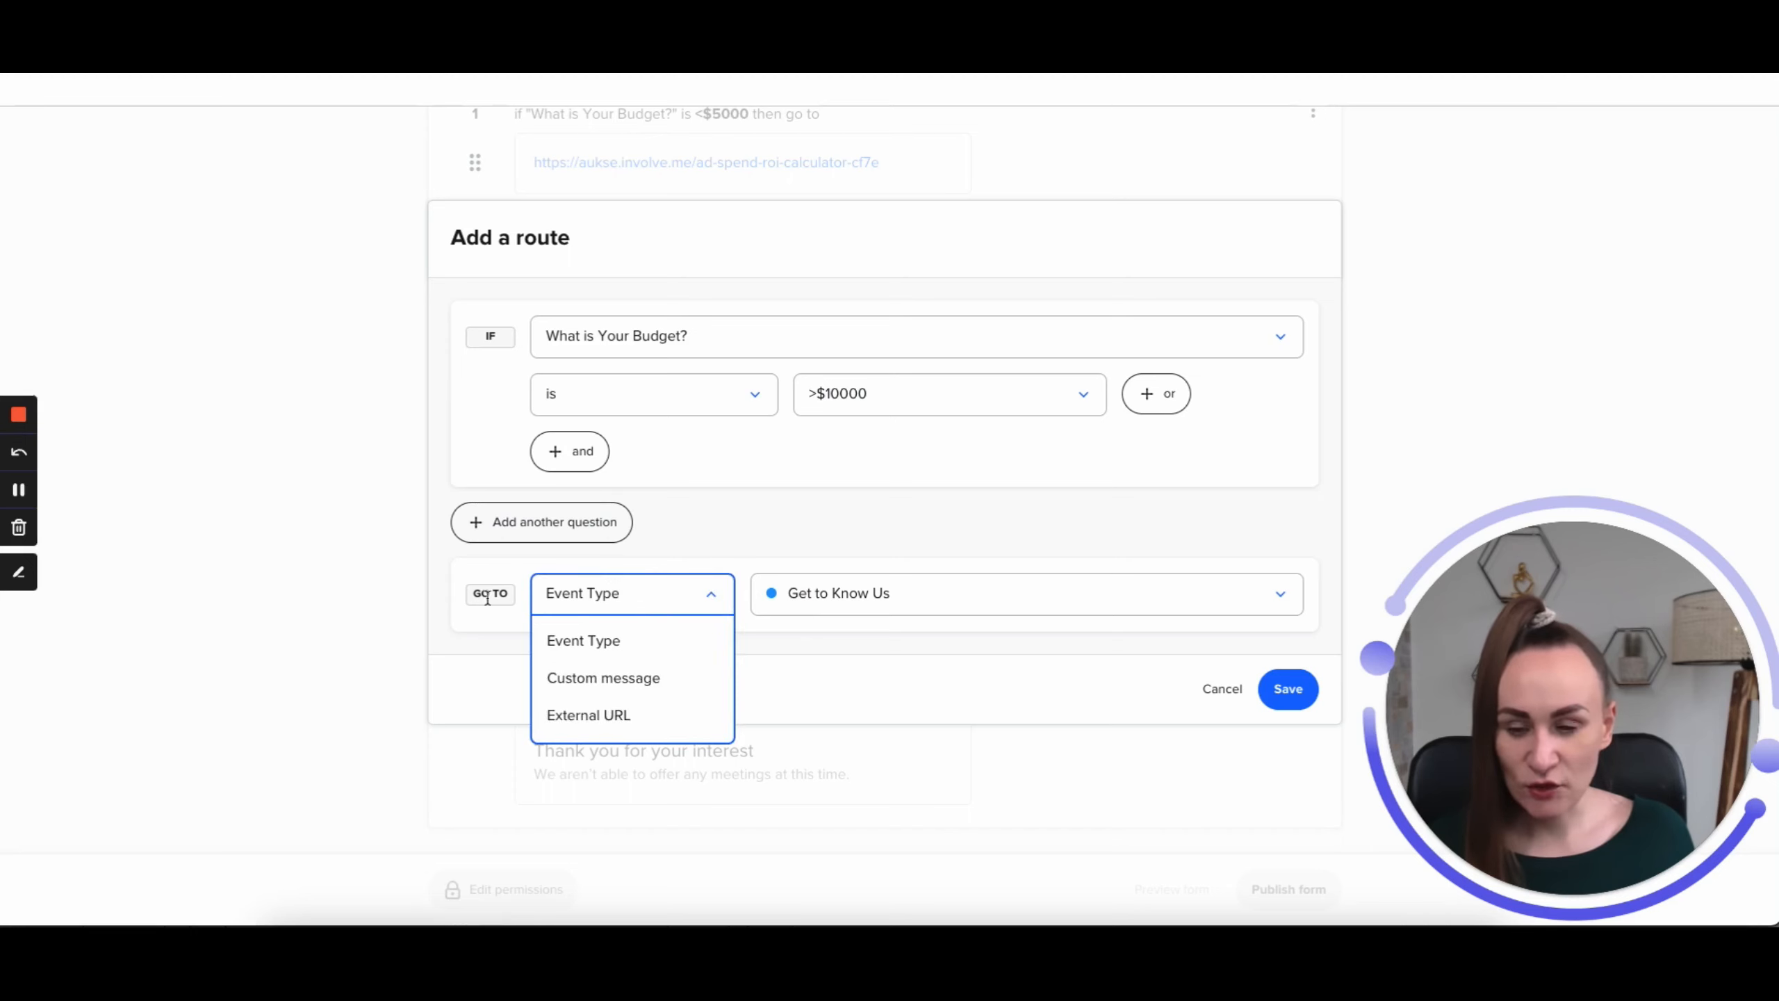
click(852, 587)
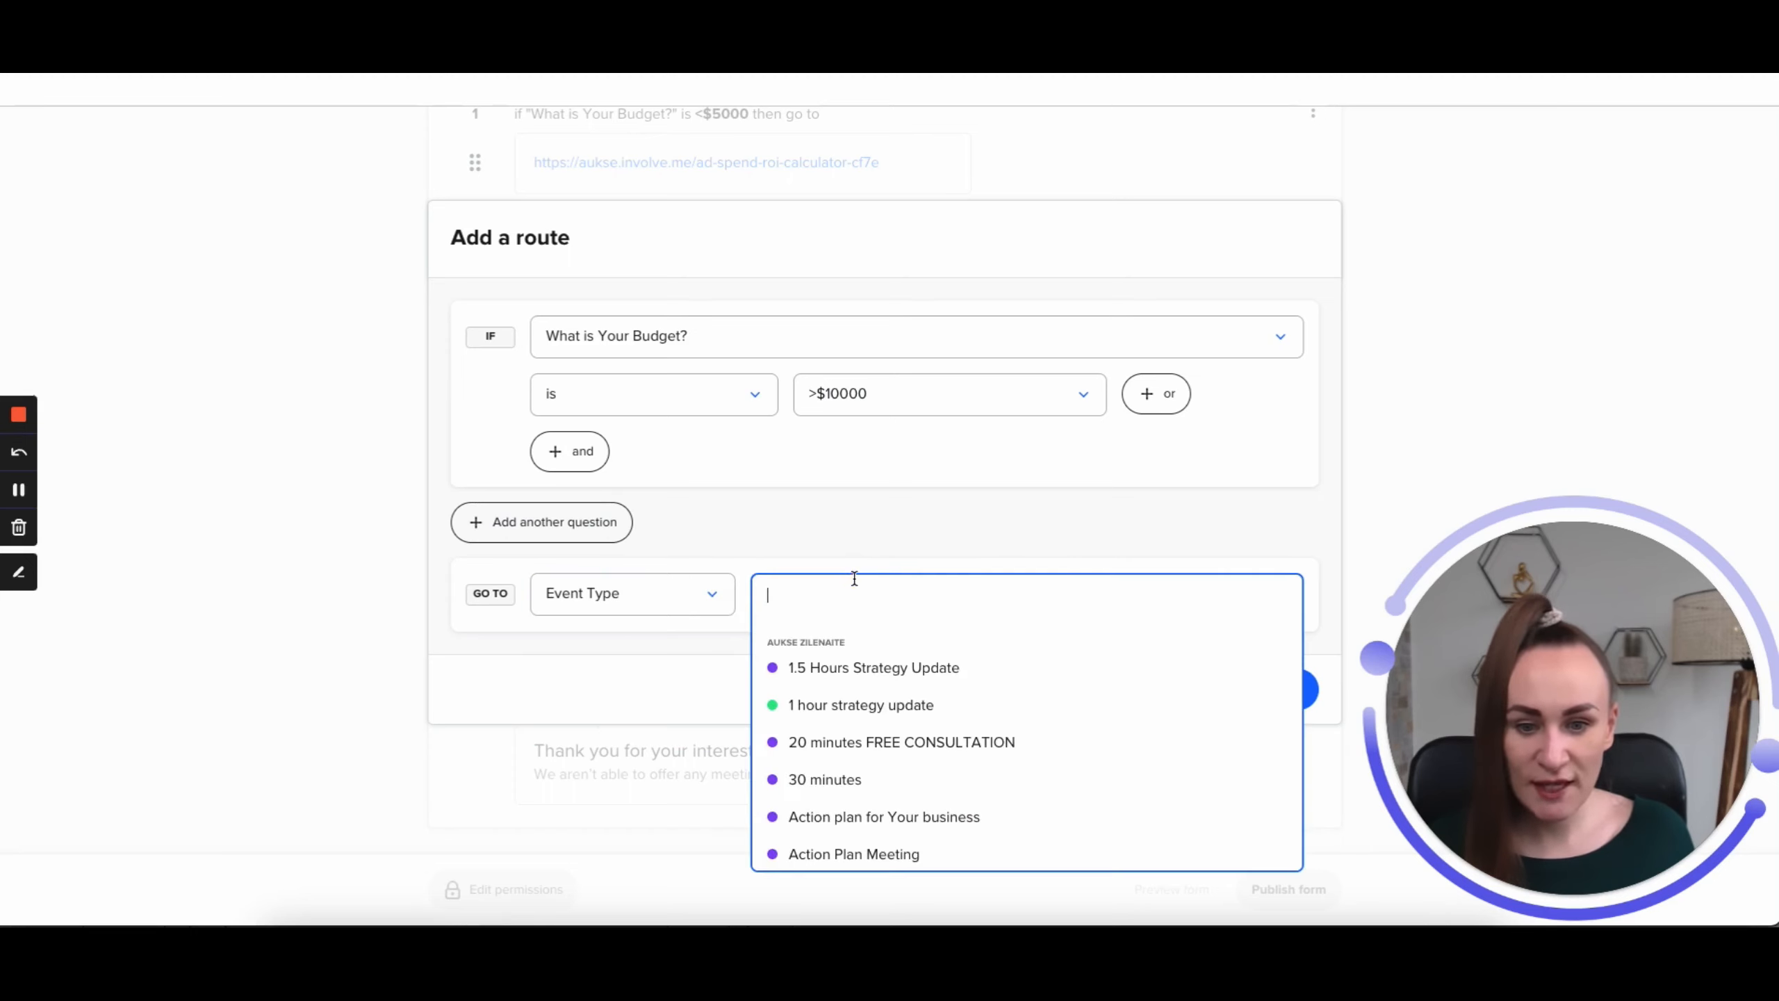
click(707, 650)
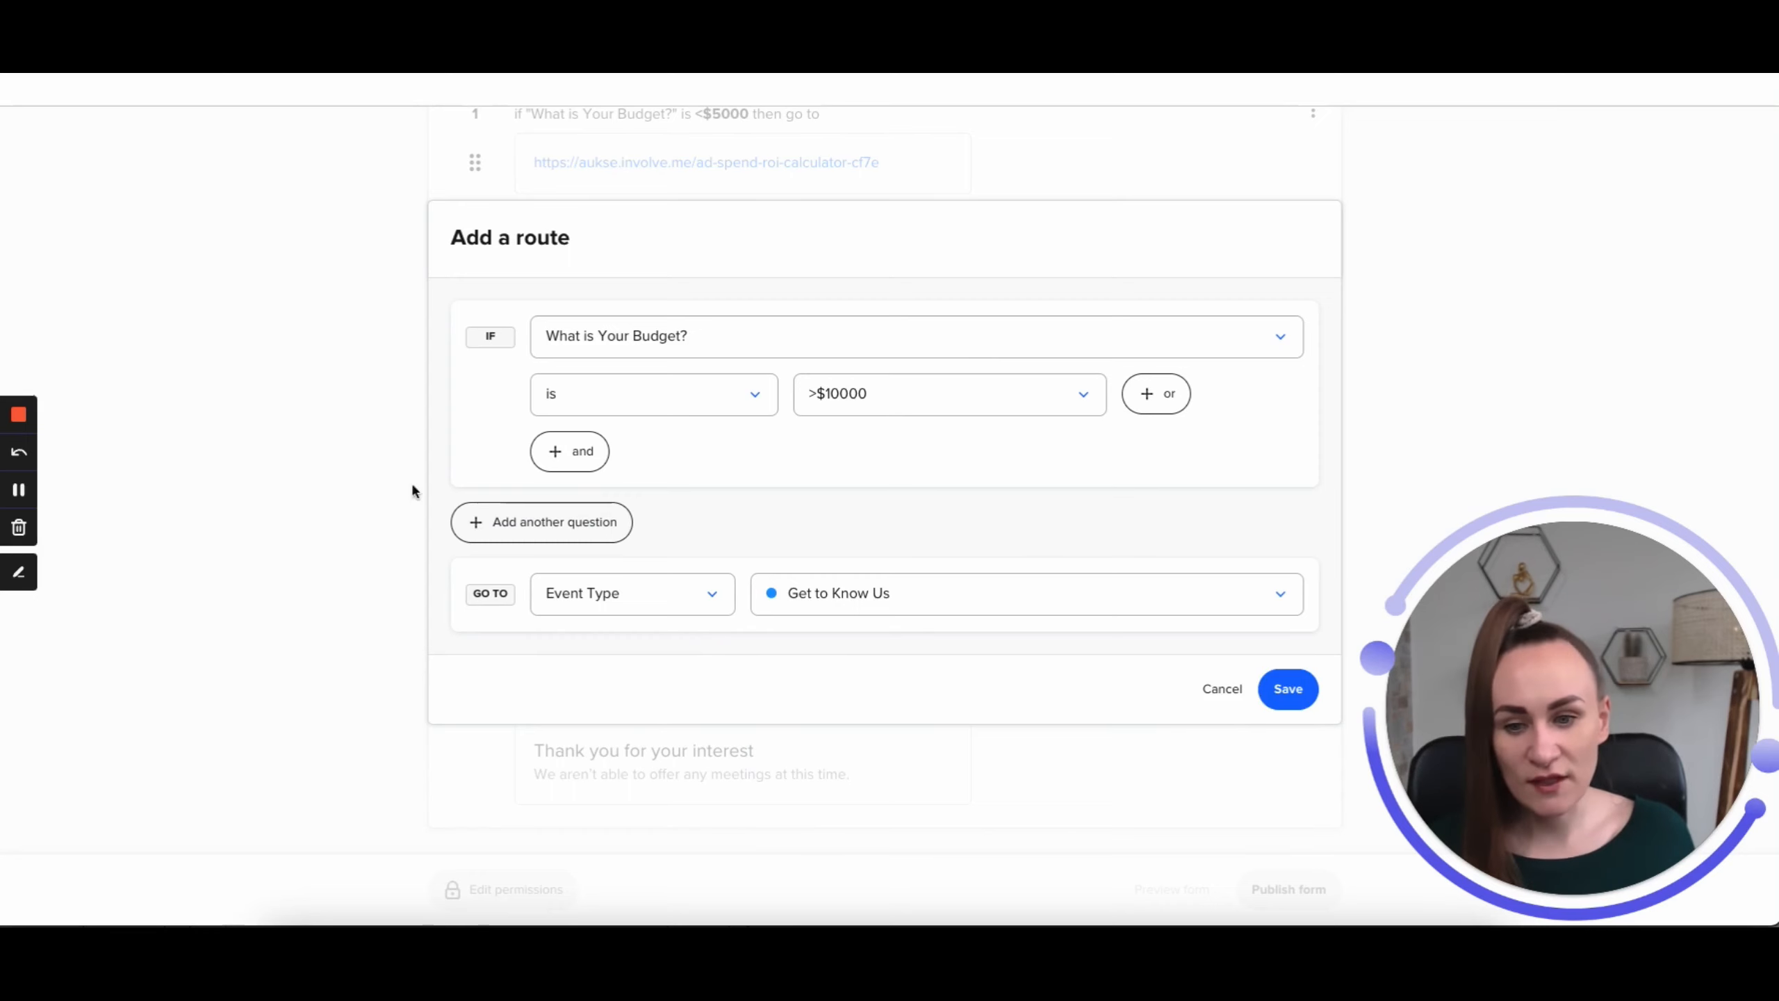
click(1296, 689)
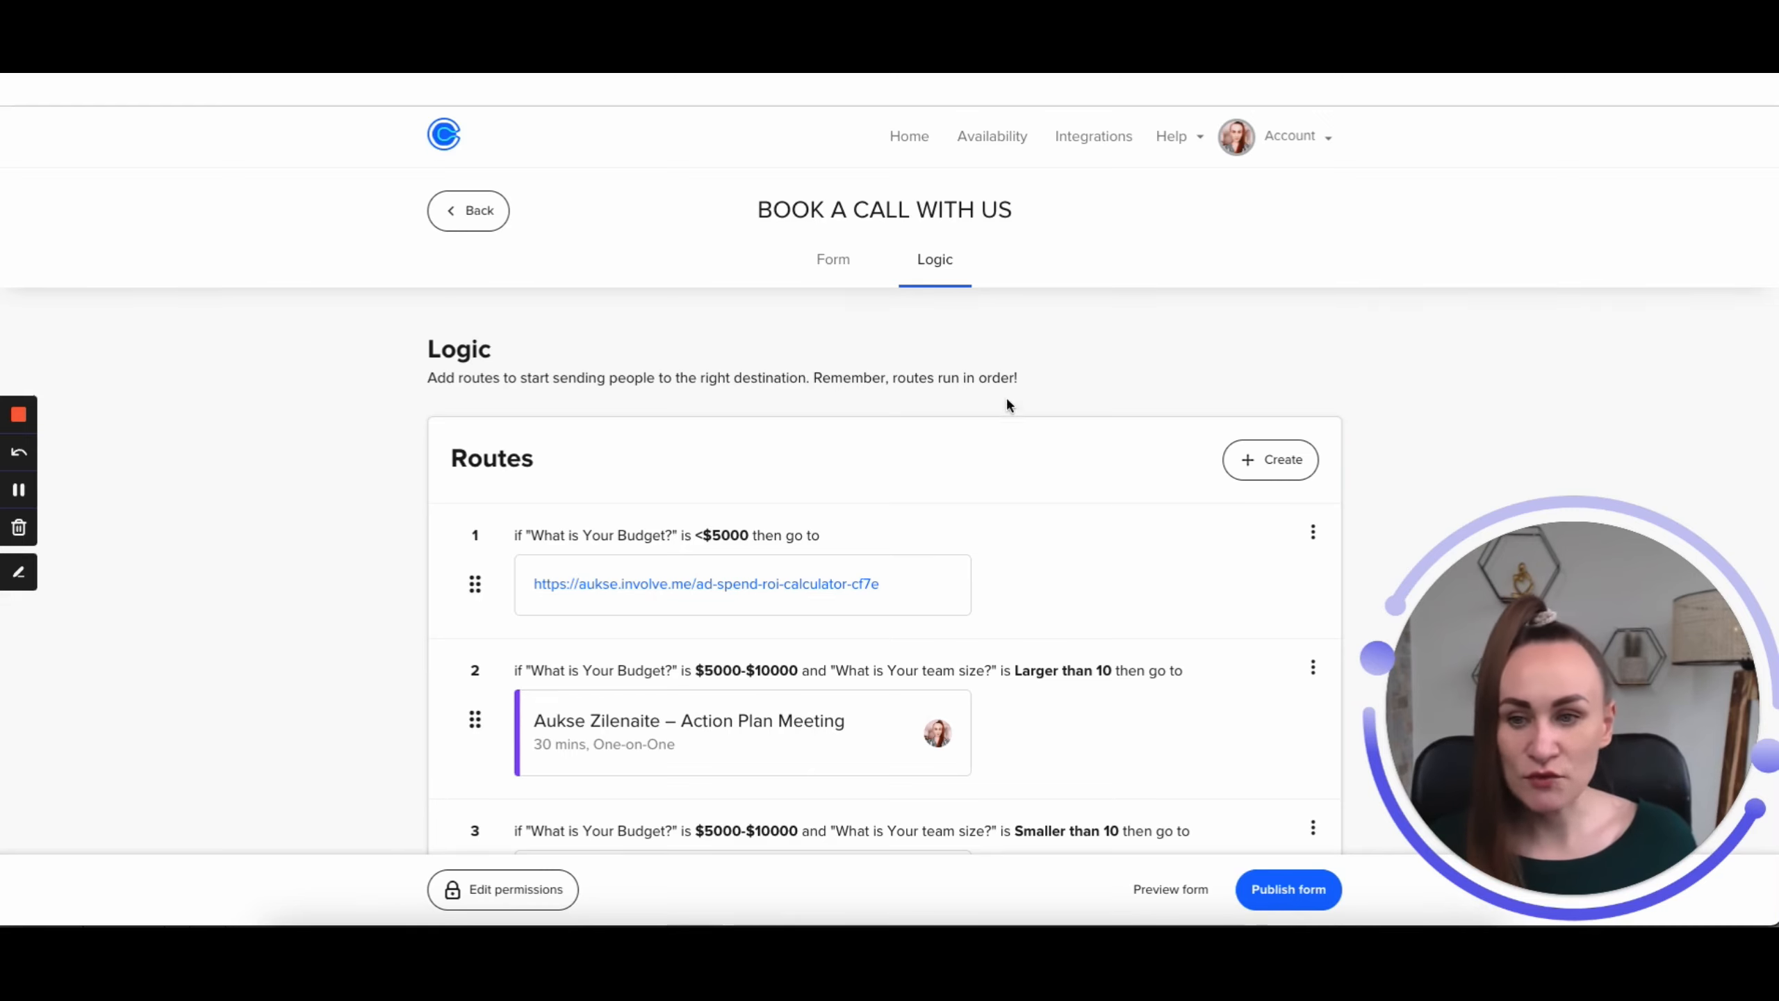
Review the complete list of routes from the first rule to the fallback for all other cases
scroll(1115, 468, down, 4)
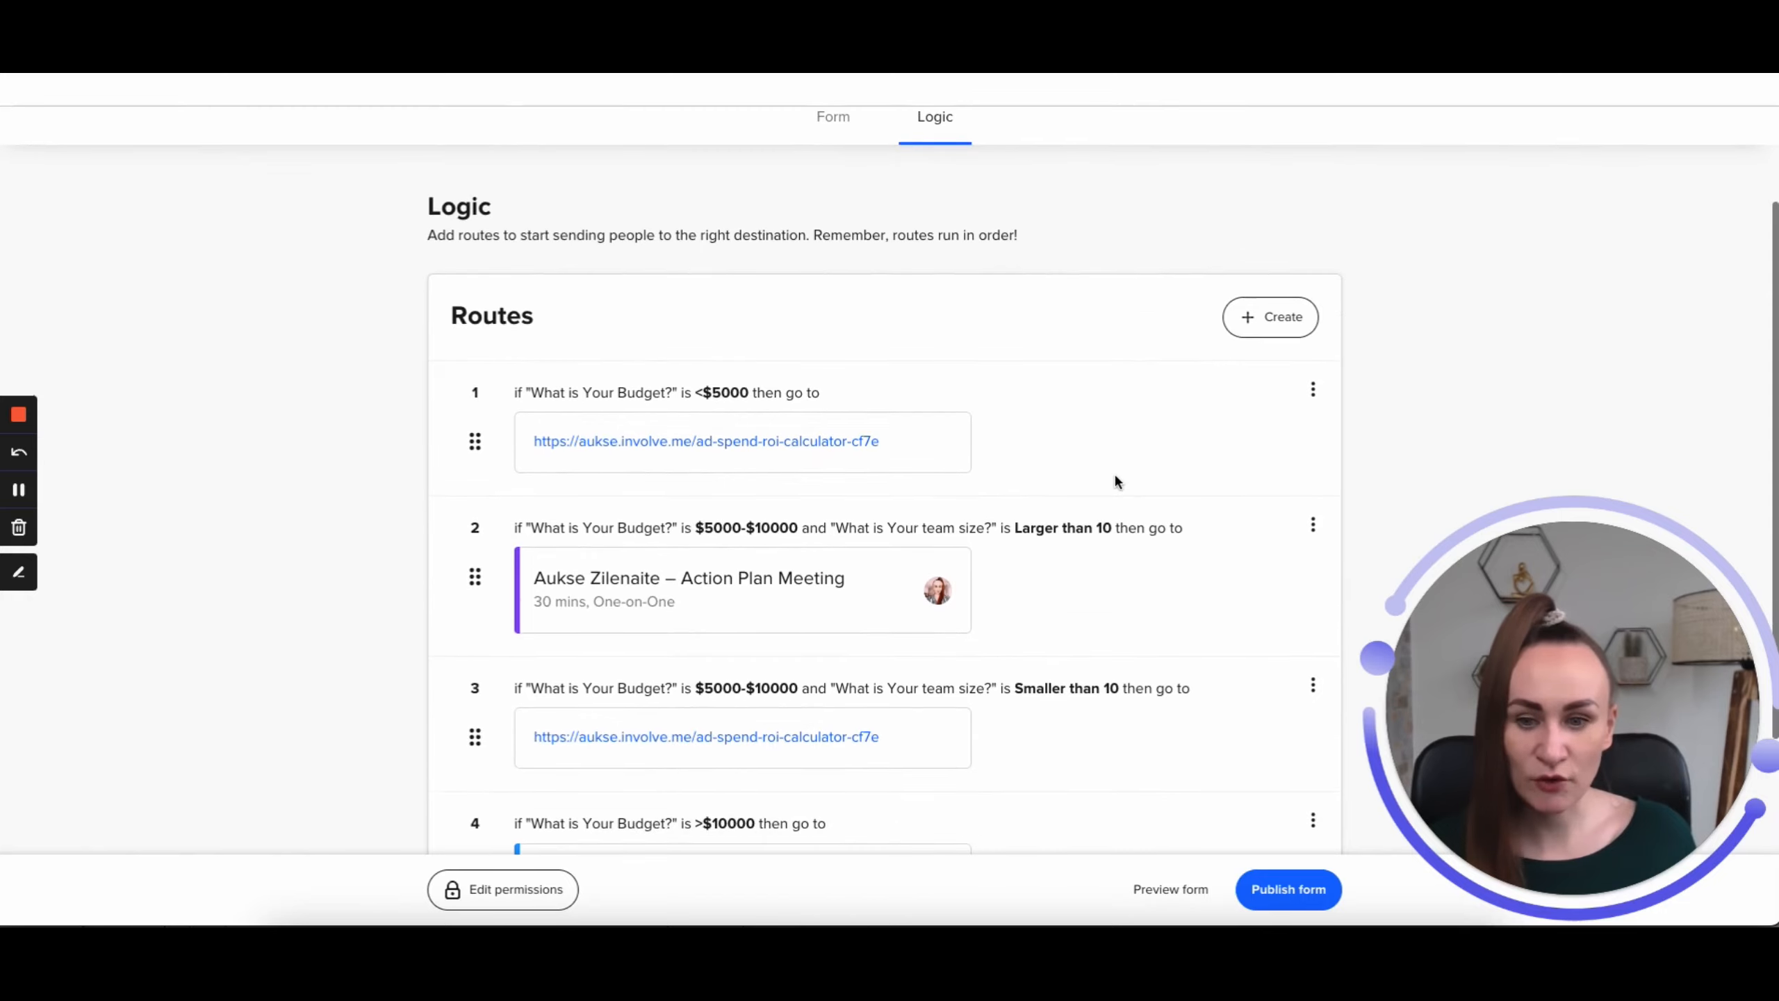
scroll(1114, 478, down, 2)
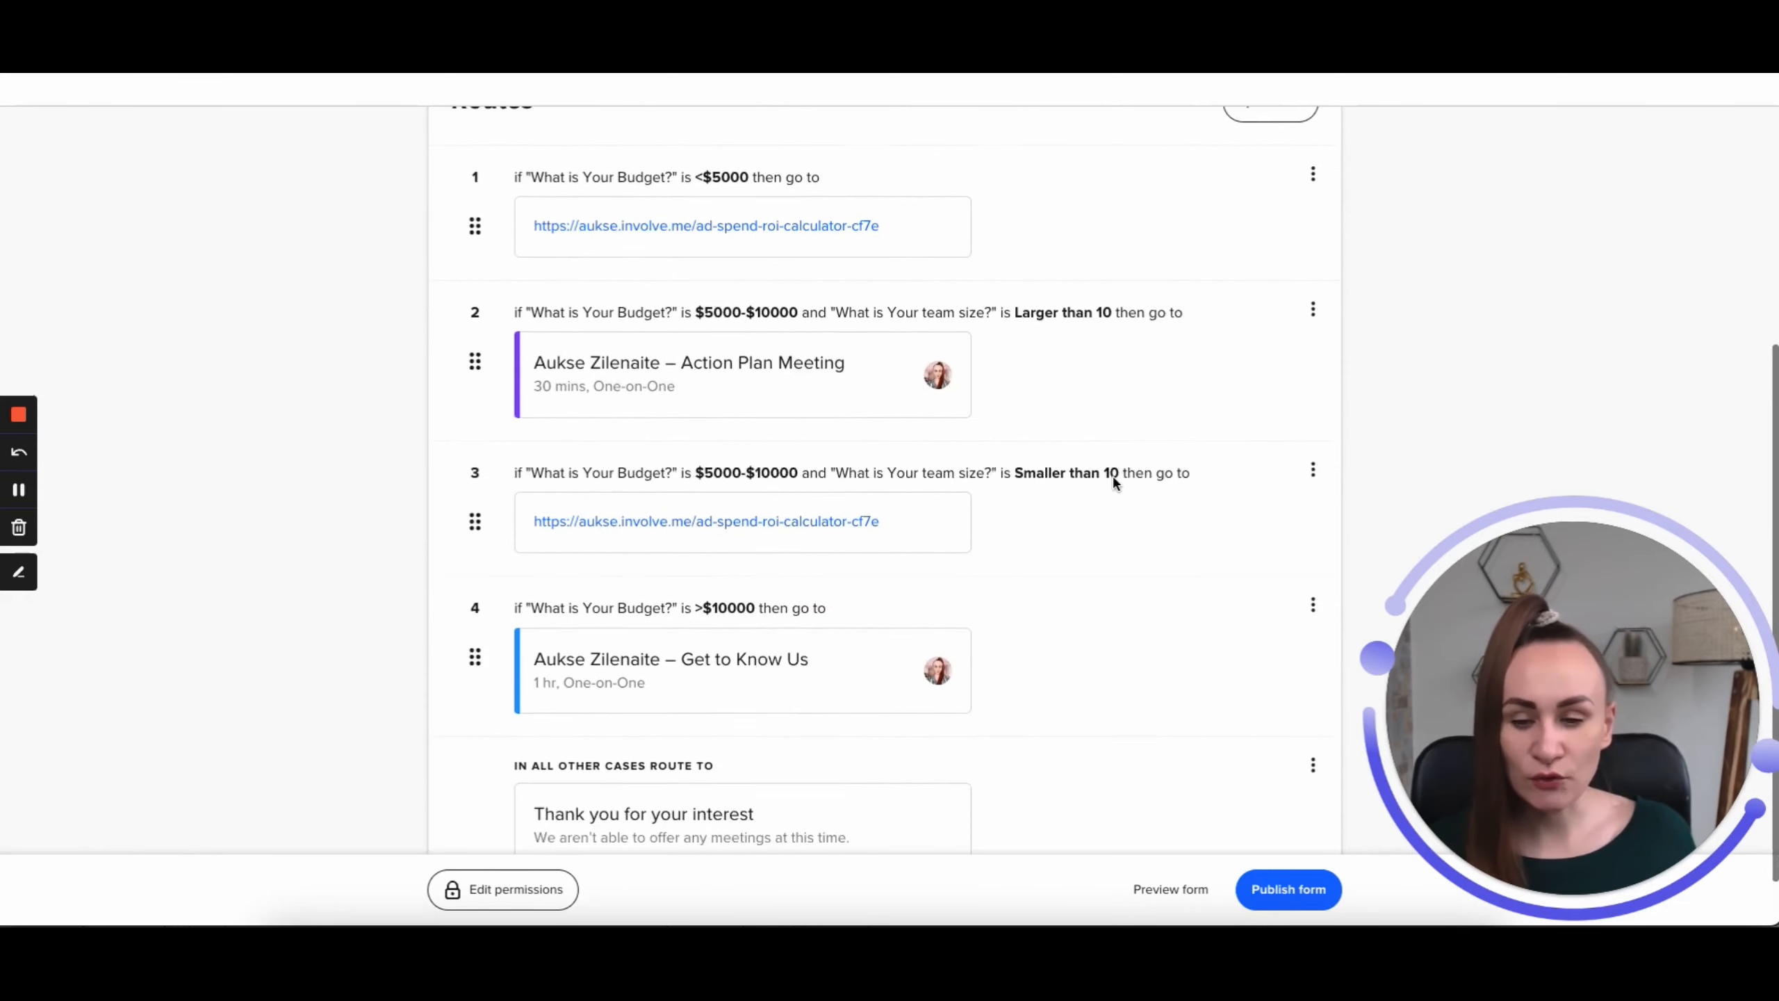
scroll(683, 727, up, 6)
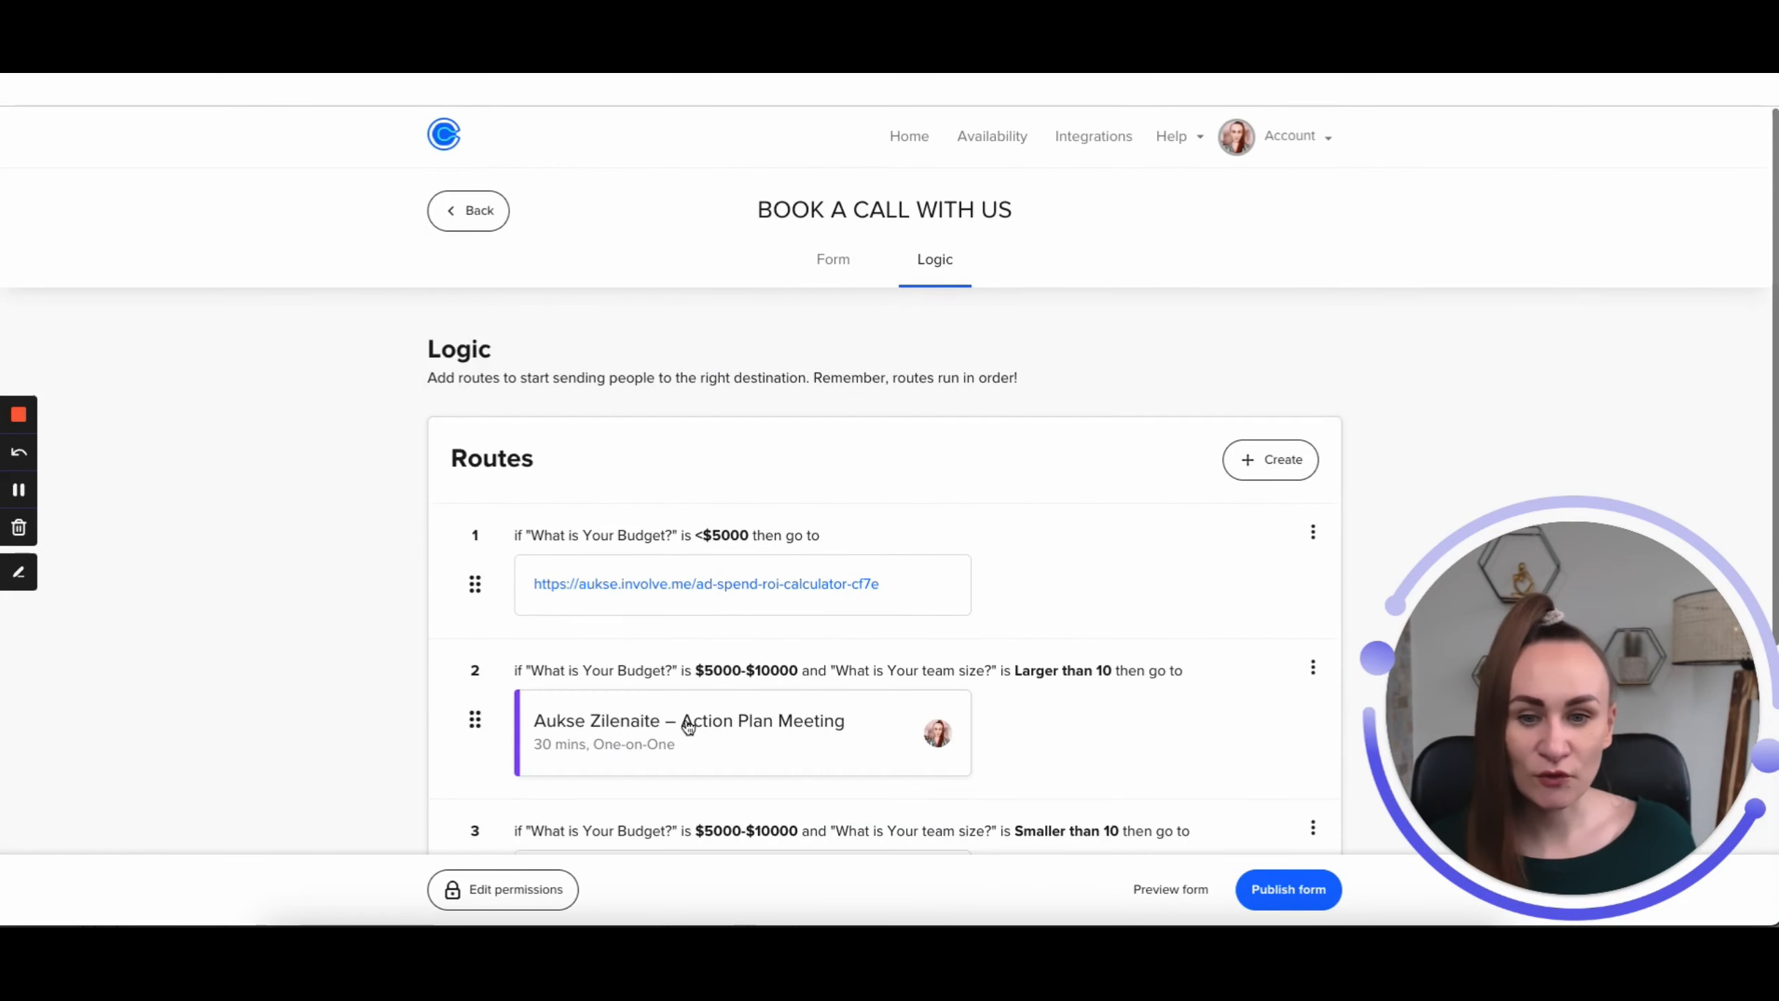